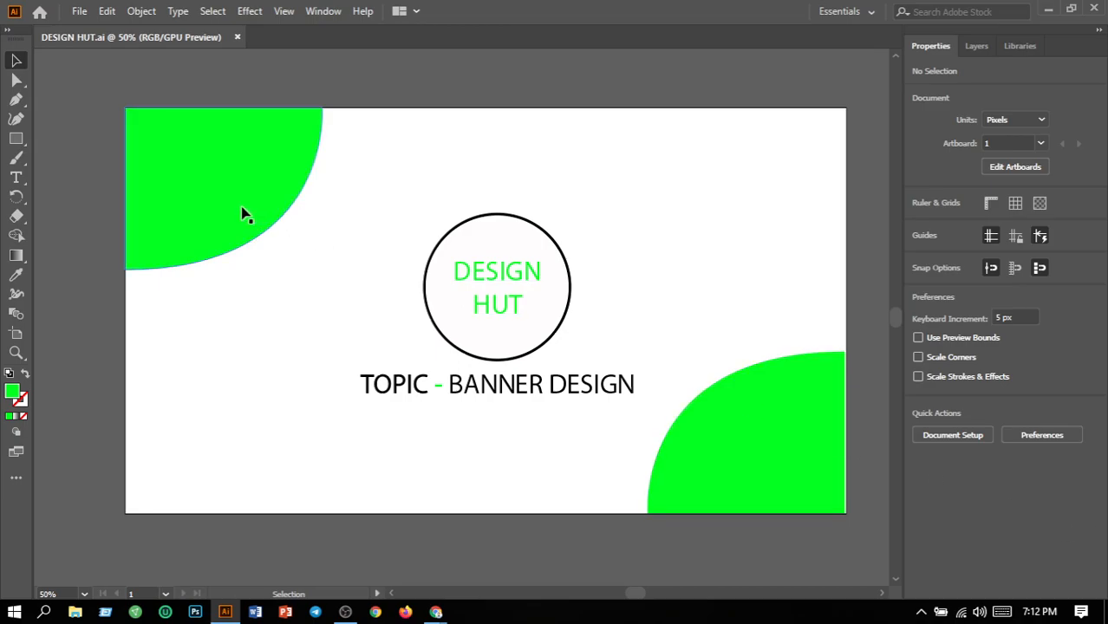
Step: Delete the green curved shapes from the artboard's upper-left and lower-right corners
left_click(242, 212)
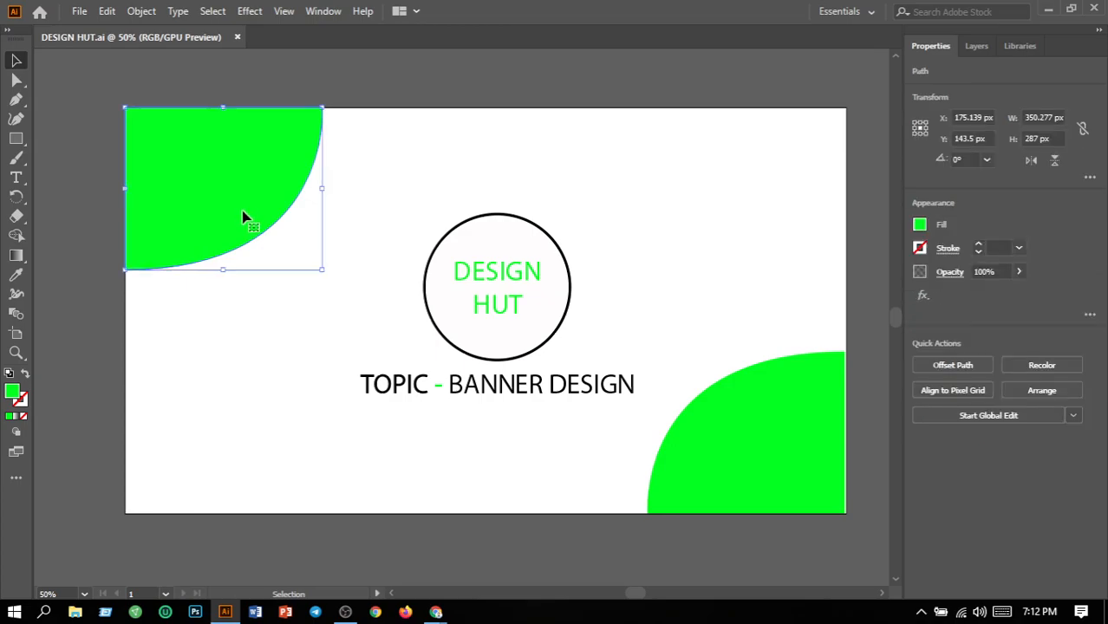
key("Delete")
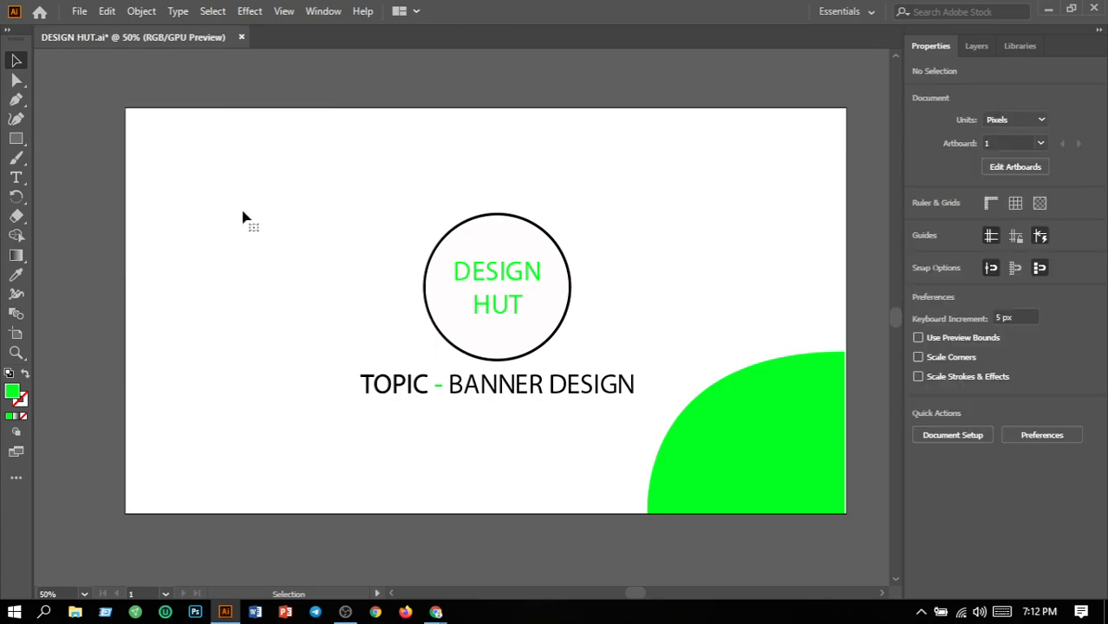
left_click(799, 470)
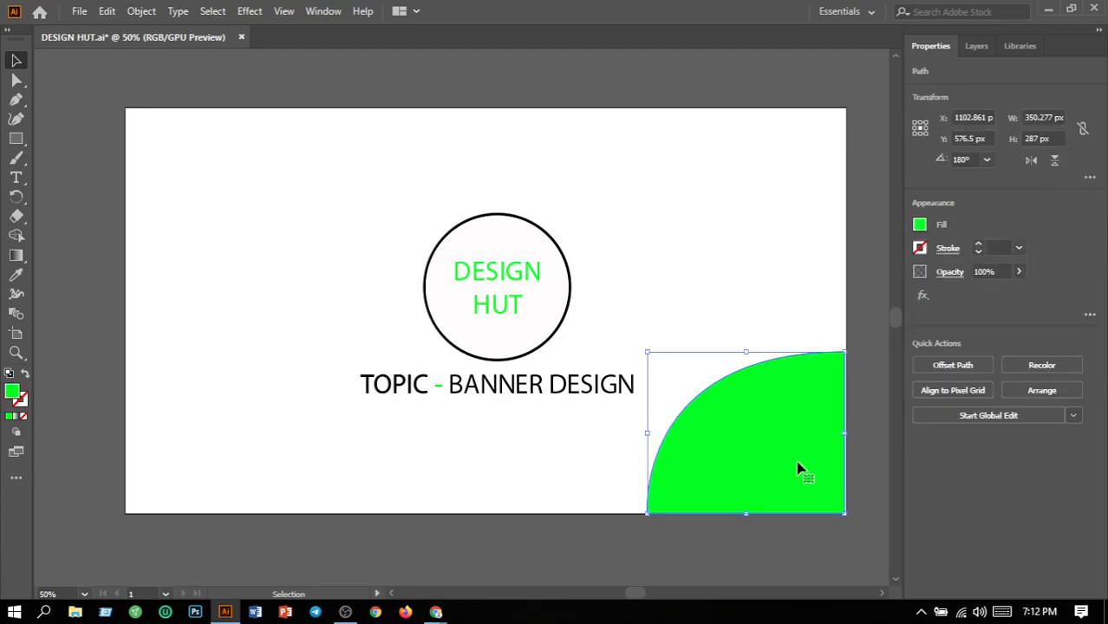
key("Delete")
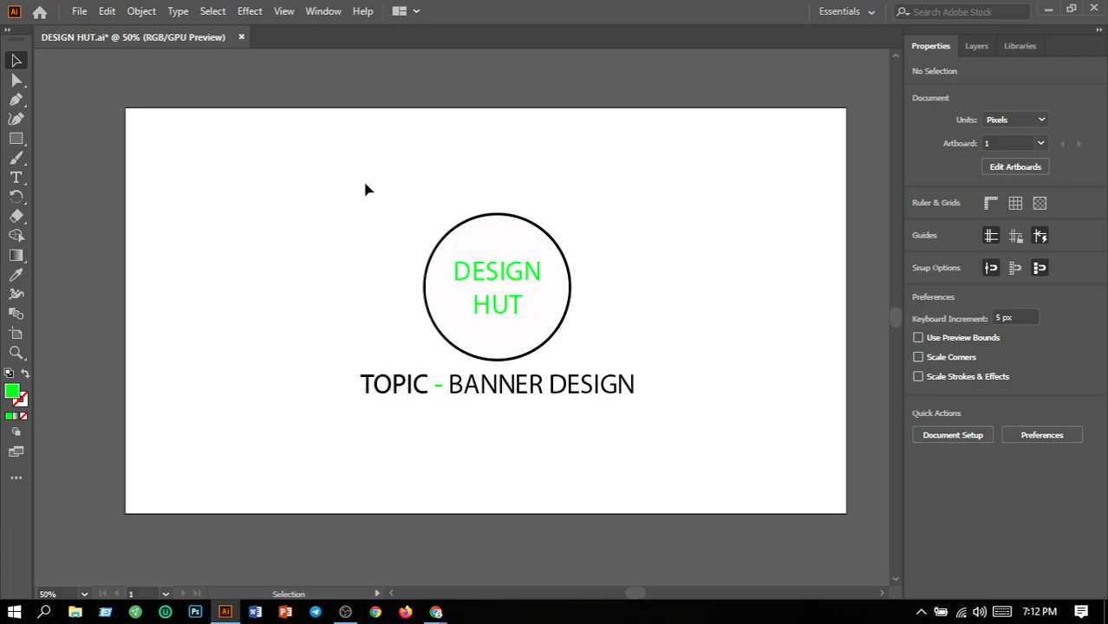
Step: Draw a vertical green rectangle about 55 px wide and 283 px high near the artboard's upper-left corner
left_click_drag(16, 142, 166, 280)
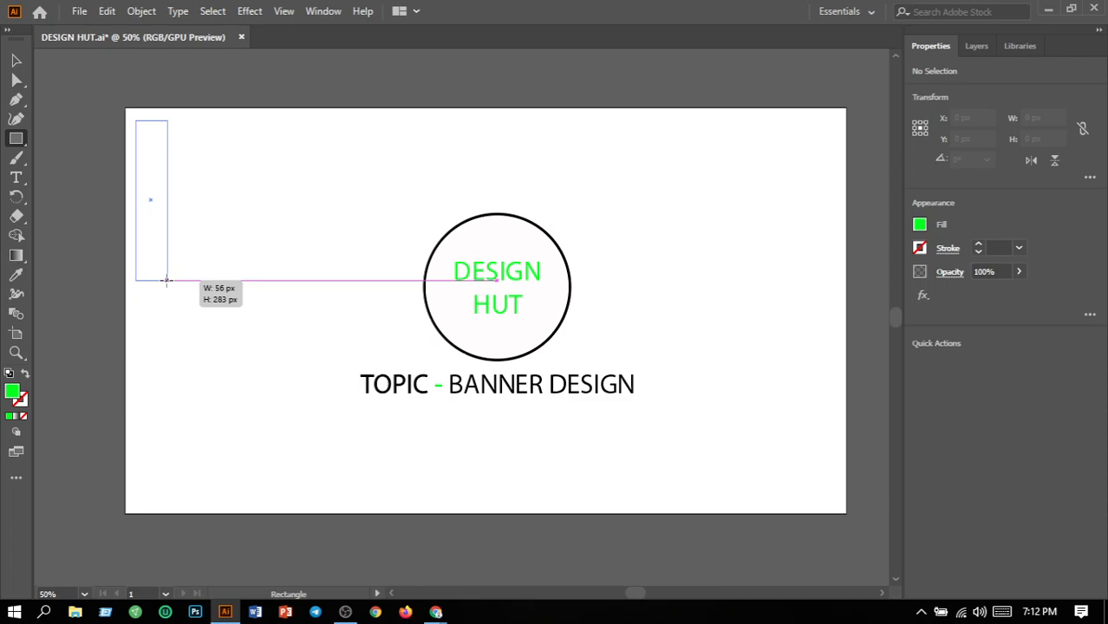
left_click_drag(167, 280, 166, 279)
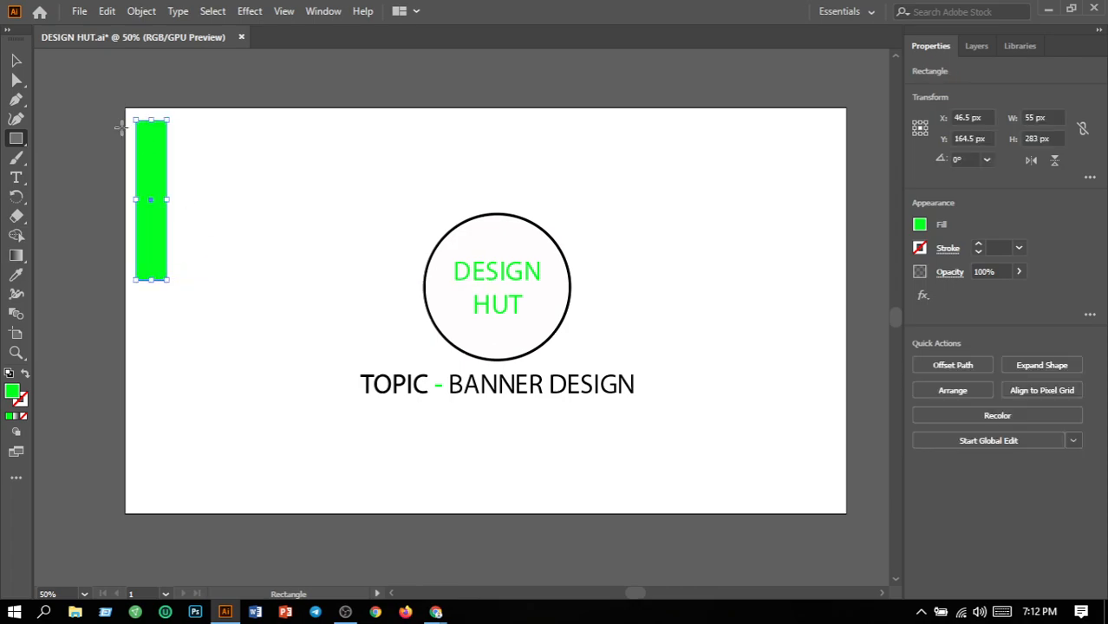
left_click(19, 62)
left_click(210, 189)
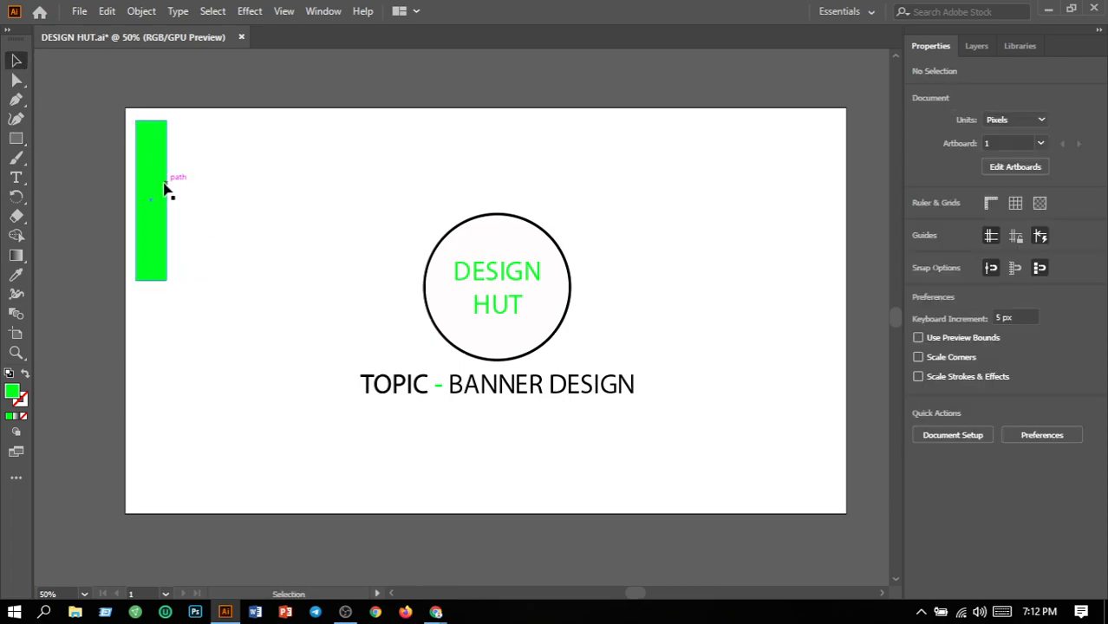
Step: Reposition the green bar slightly farther from the artboard's left edge, at about X 52.5 px and Y 164.5 px
left_click_drag(160, 191, 171, 186)
key("Left")
key("Left")
key("Left")
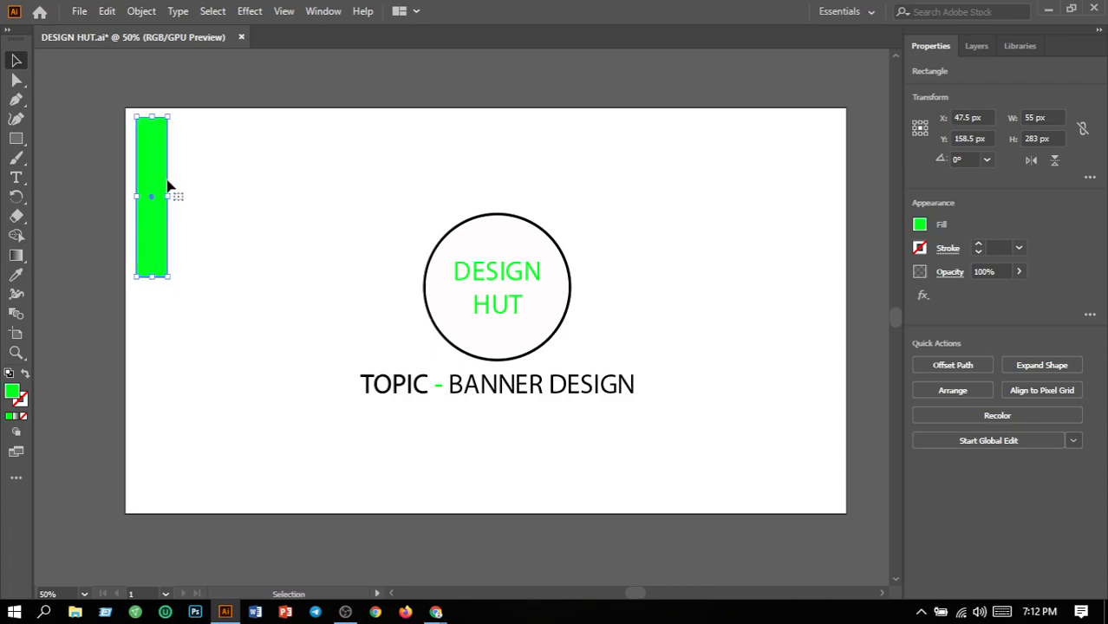
left_click(206, 173)
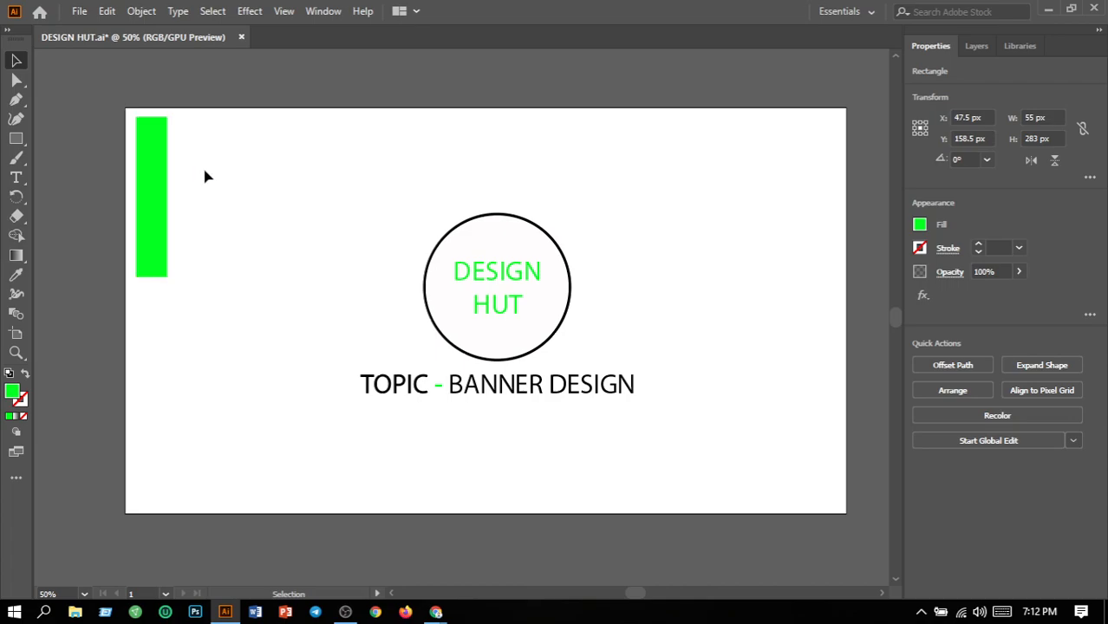
left_click_drag(169, 179, 173, 186)
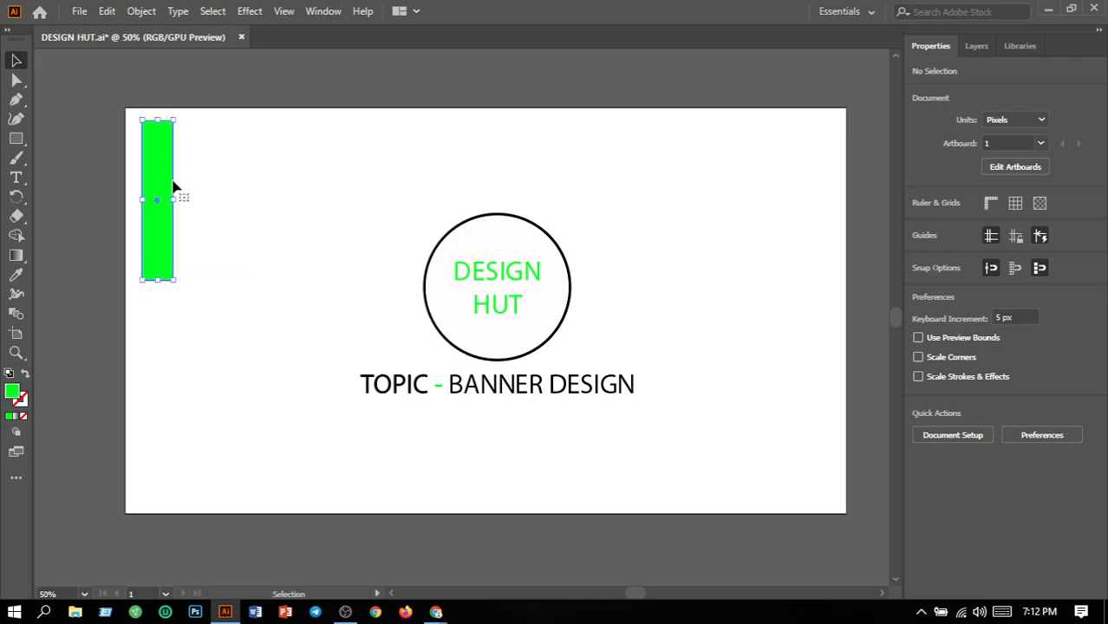
key("Left")
key("Left")
key("Left")
key("Left")
key("Left")
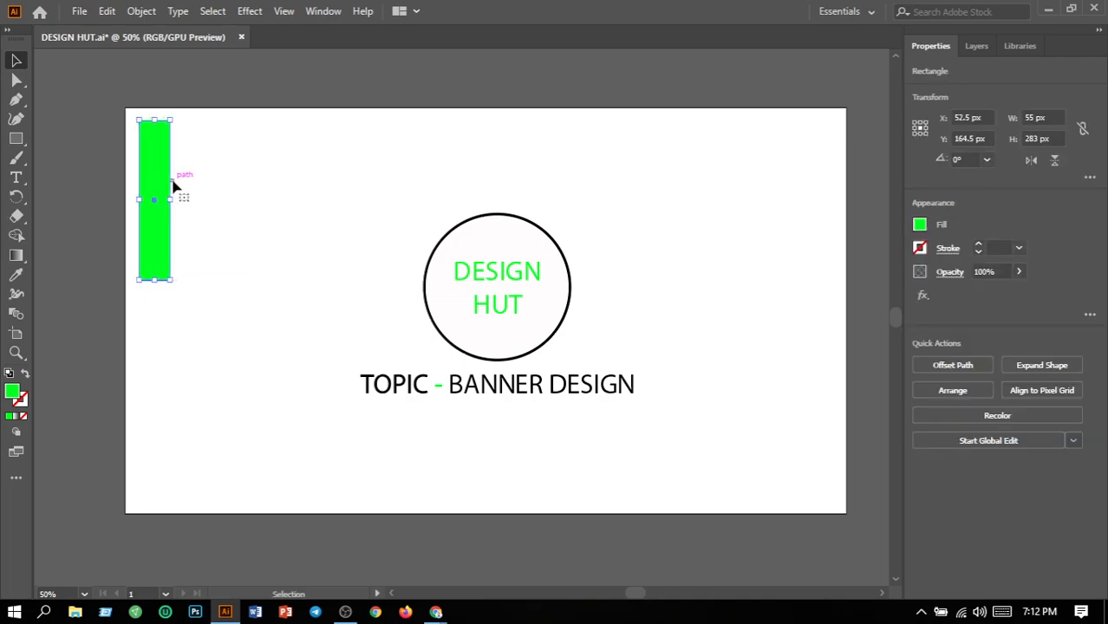
left_click(185, 190)
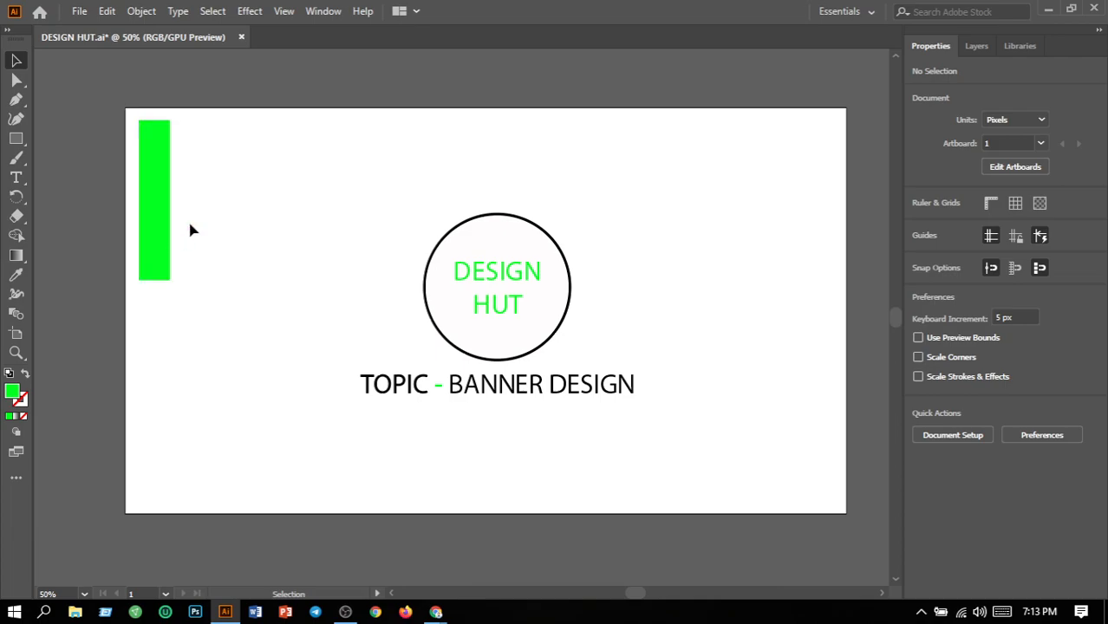
Step: Draw a shorter green bar about 48 by 207 px just right of the first one, with their top edges aligned
left_click_drag(23, 144, 92, 135)
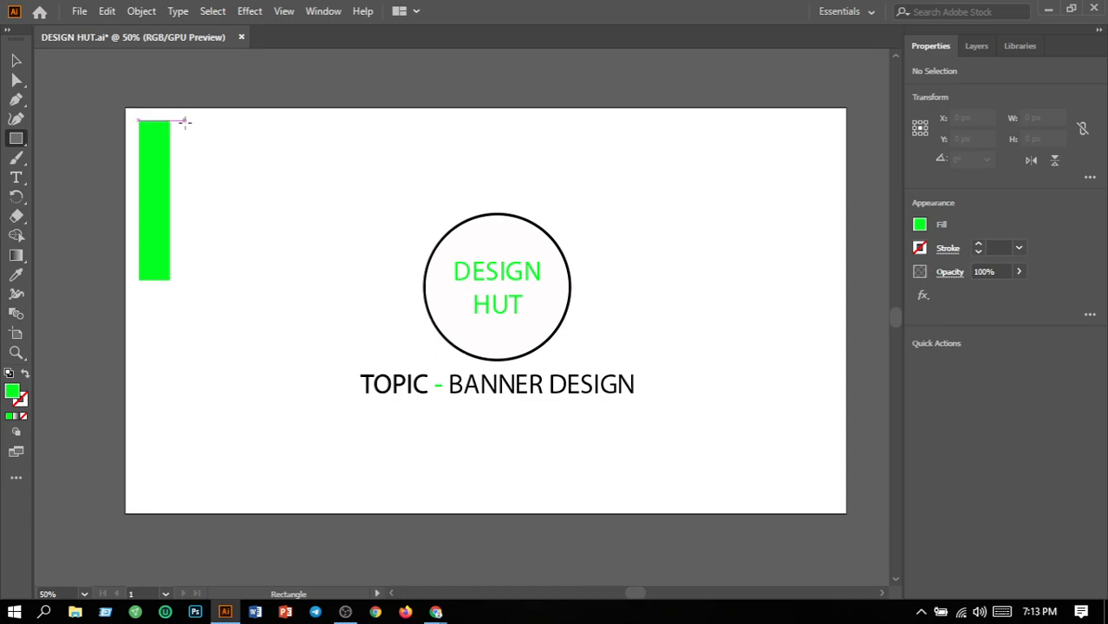
left_click(184, 123)
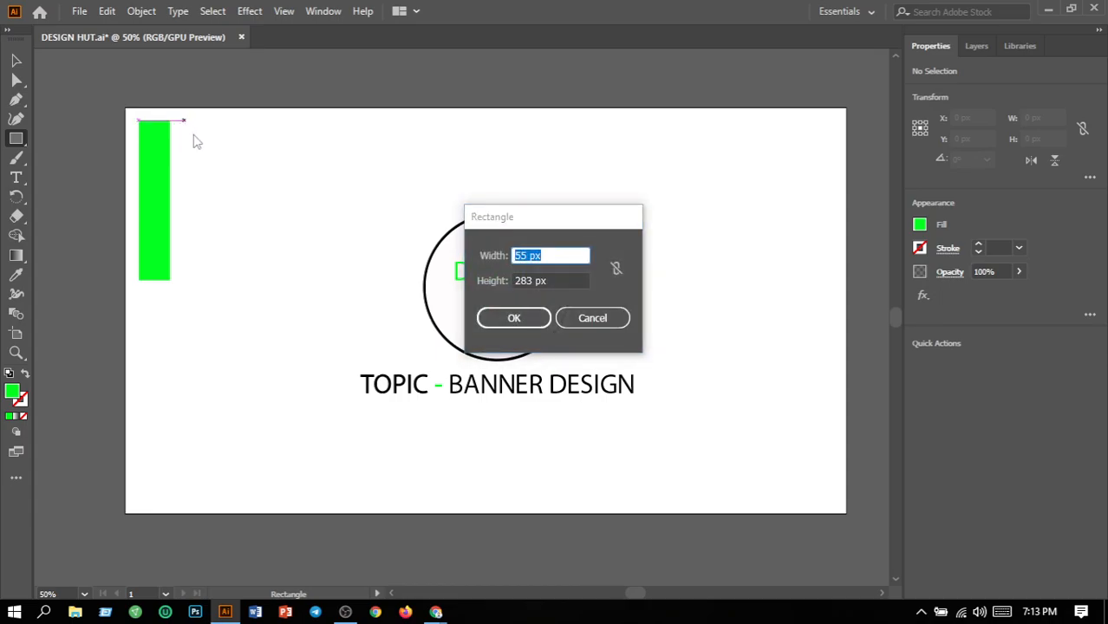
left_click(597, 318)
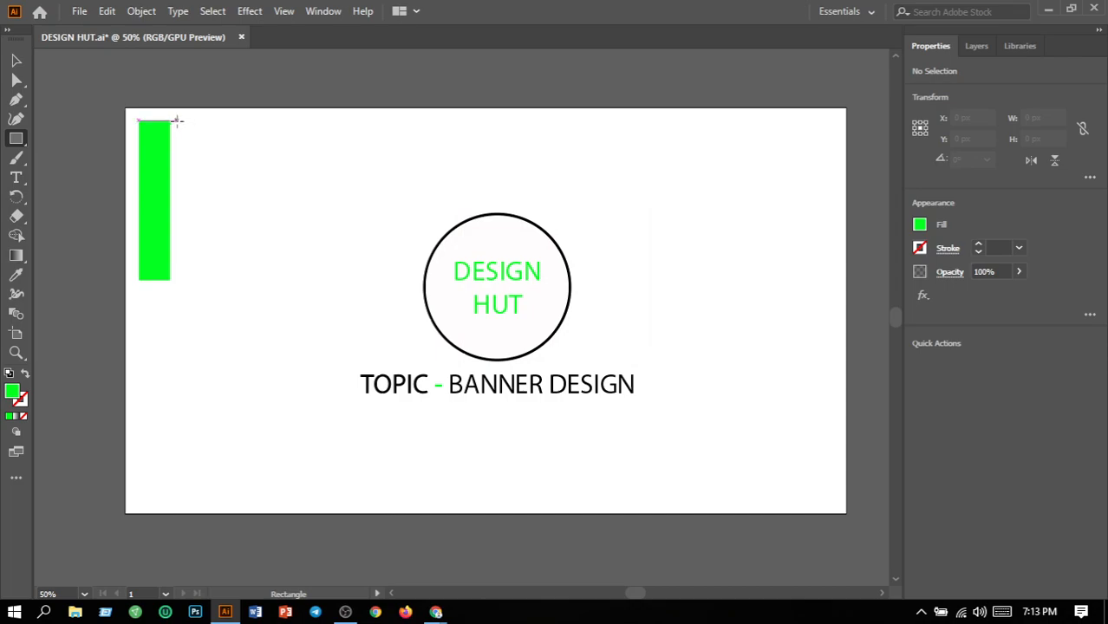
left_click_drag(178, 120, 206, 236)
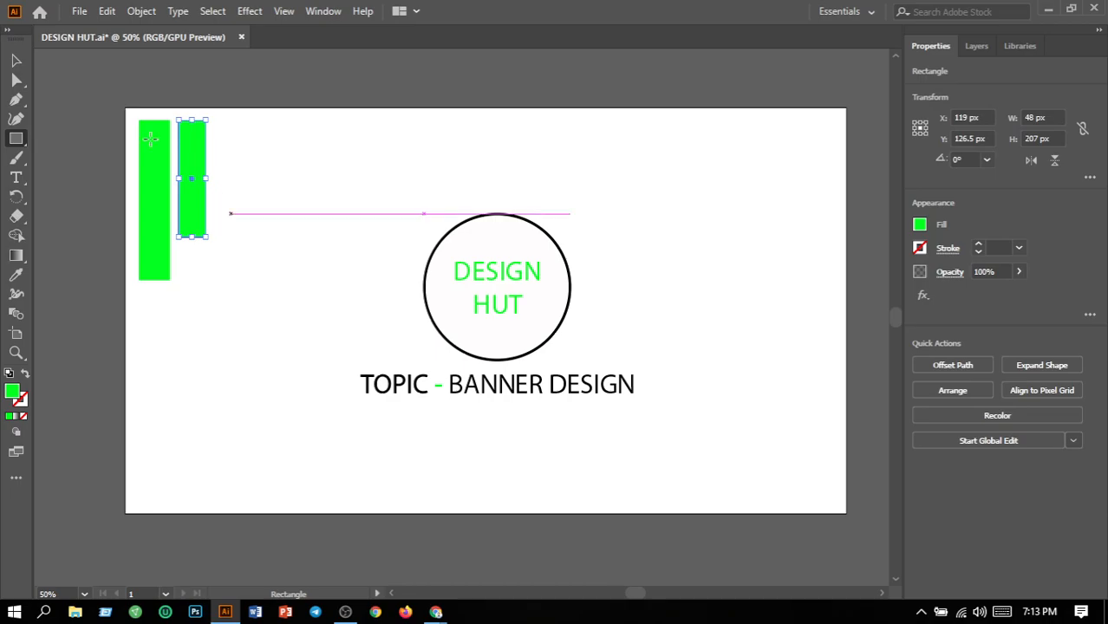
left_click(16, 59)
left_click(231, 175)
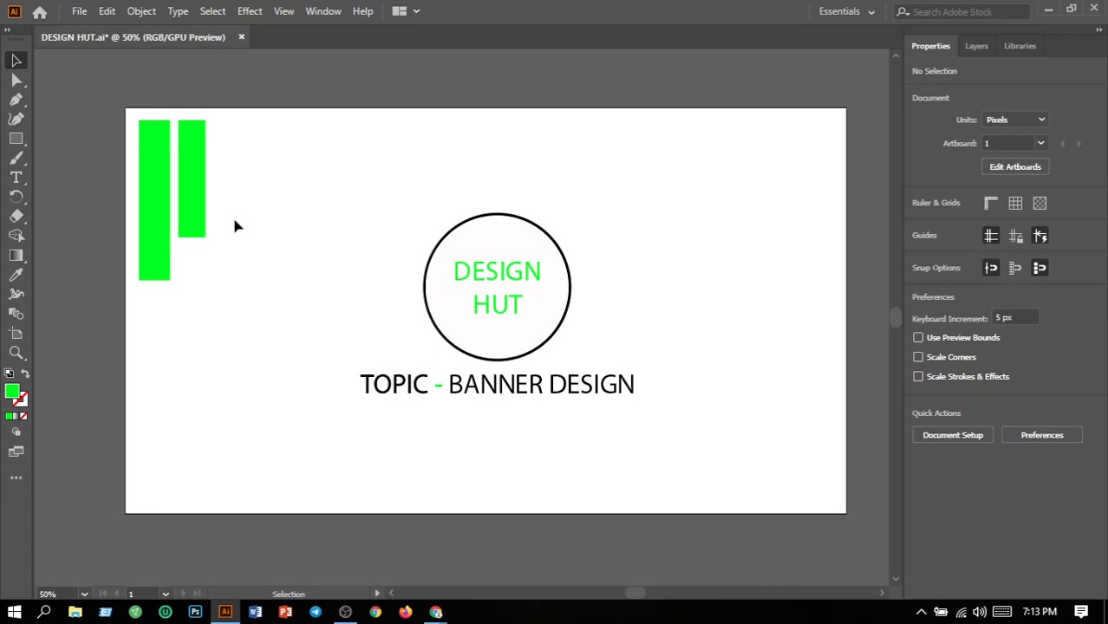
Step: Duplicate both green bars into the artboard's lower-right corner and flip the copies horizontally and vertically
left_click(205, 221)
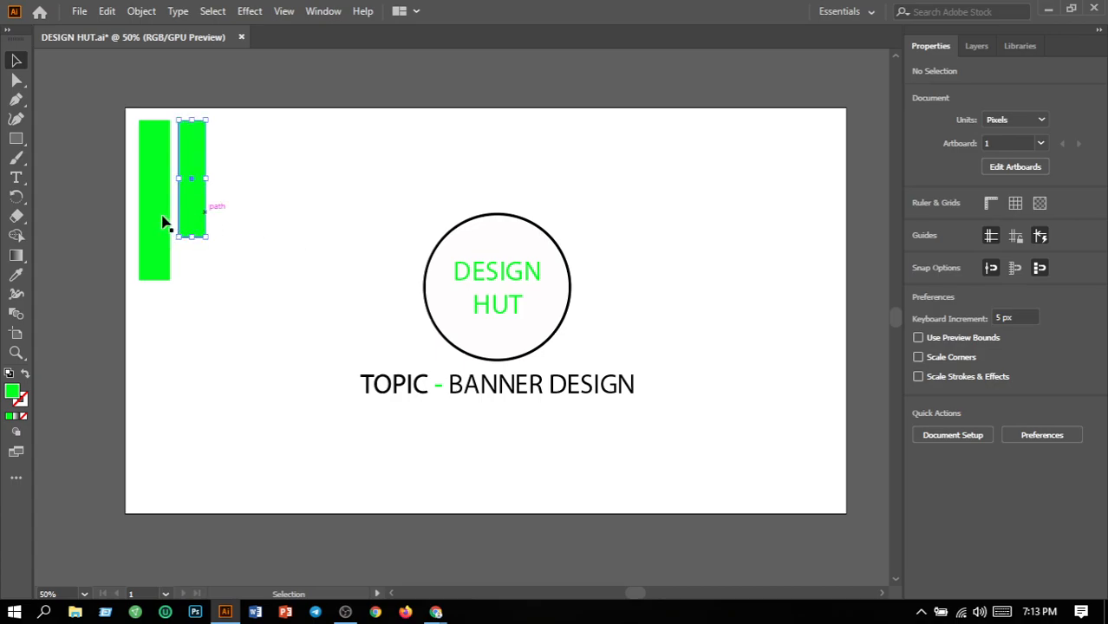
left_click(159, 218, "shift")
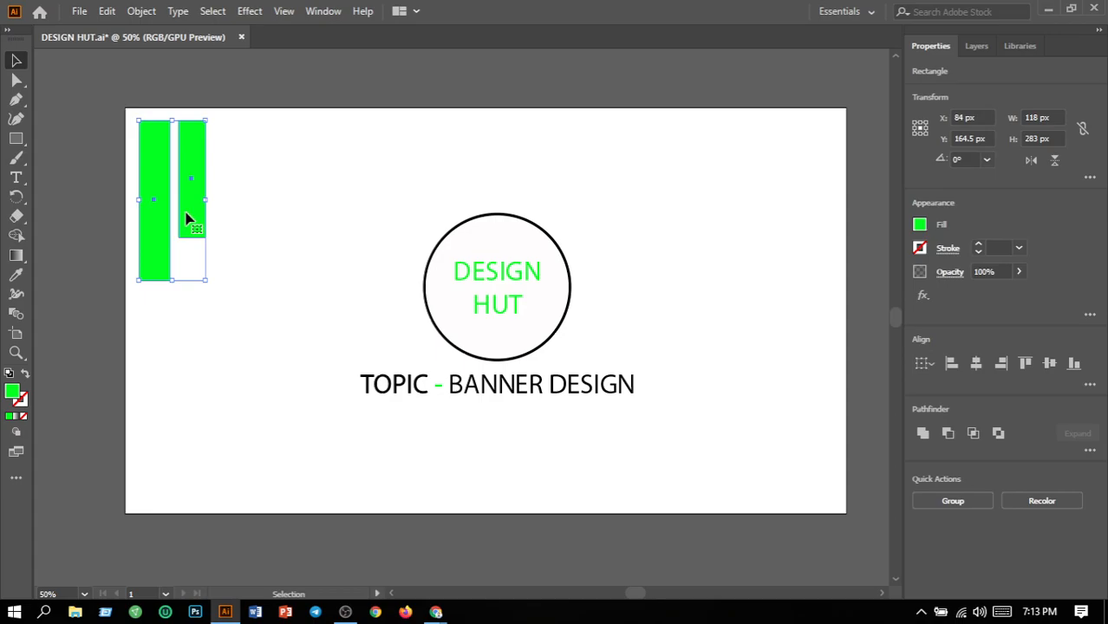
left_click_drag(188, 220, 813, 440)
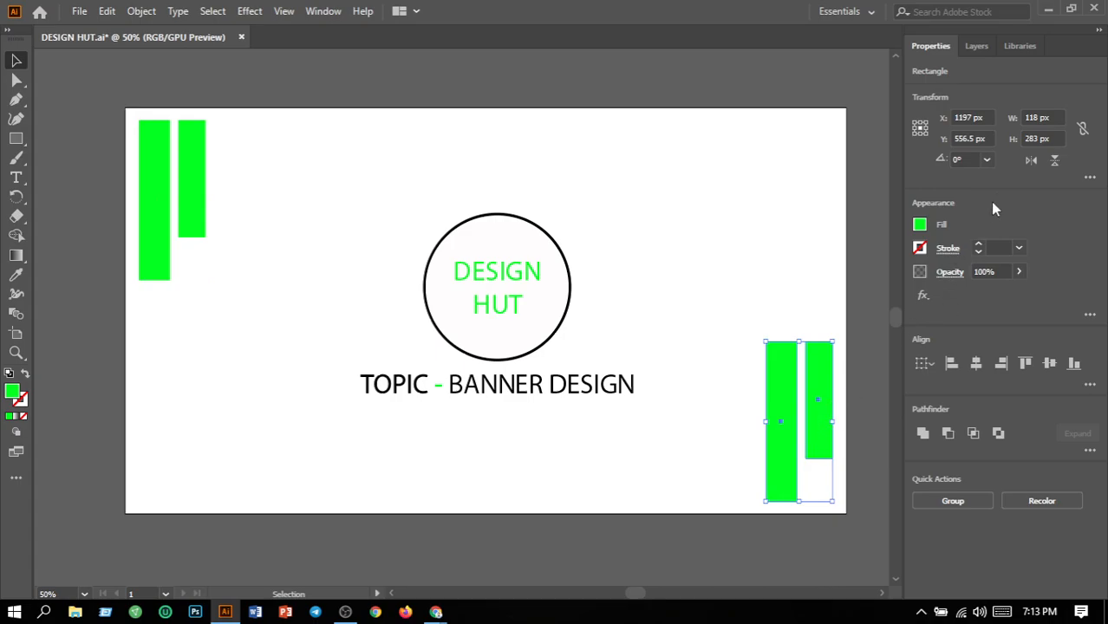
left_click(1035, 166)
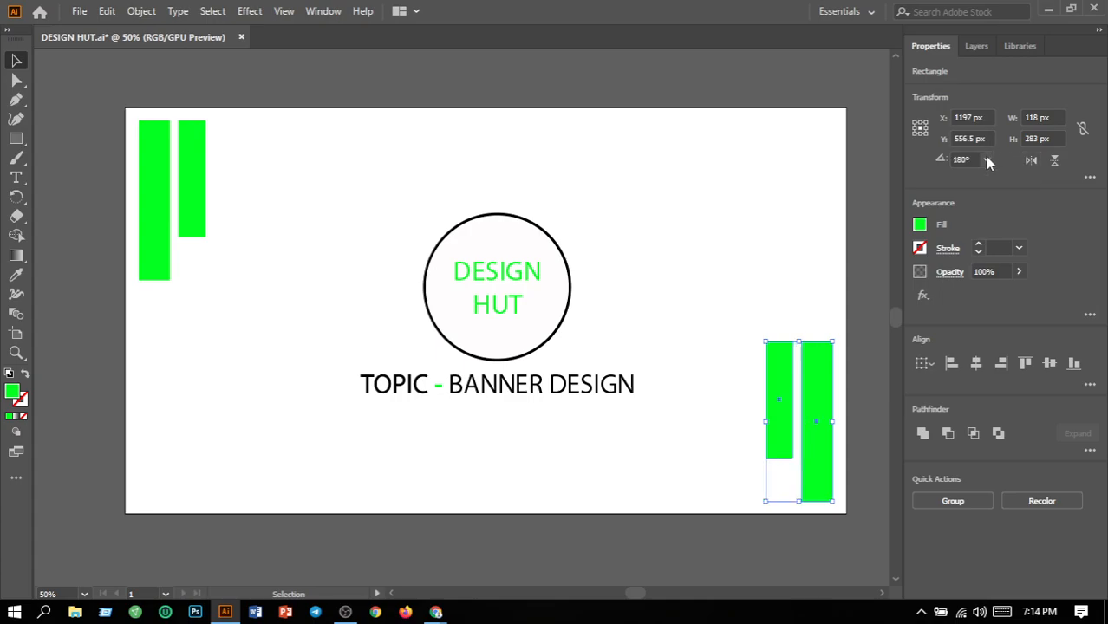
left_click(1061, 167)
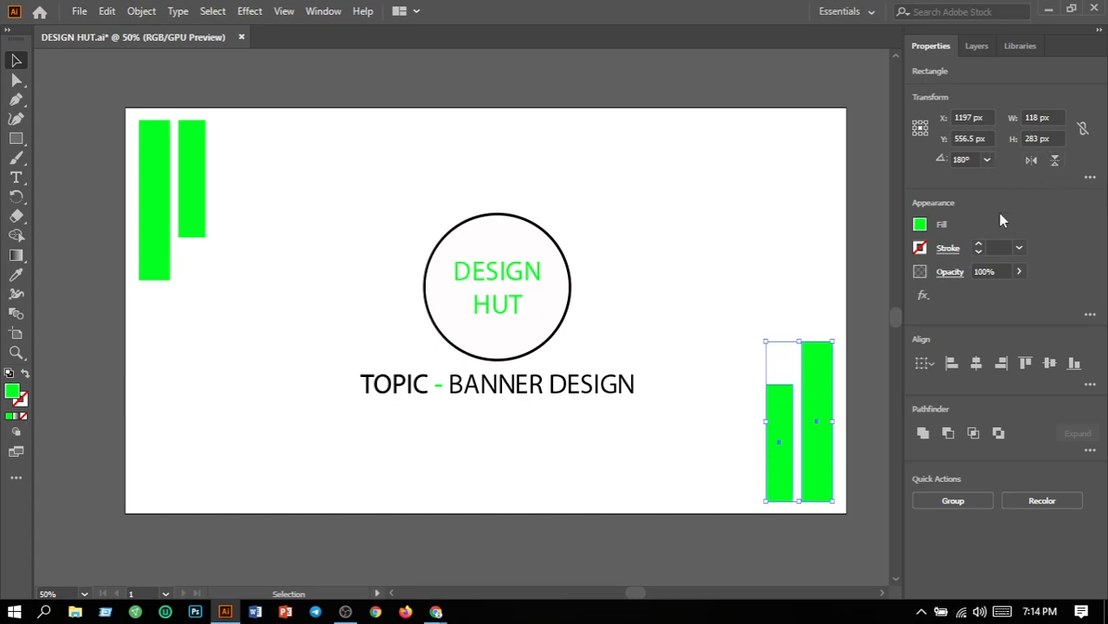
left_click(715, 245)
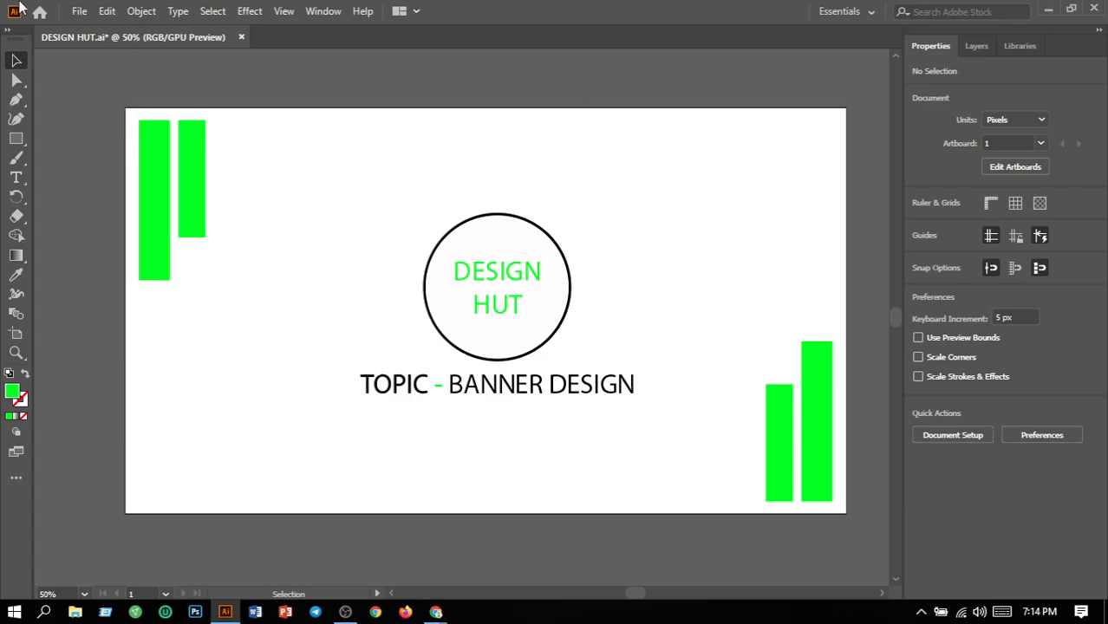
Step: Save the document and export its artboard as DESIGN HUT PNG at 72 ppi with a white background, replacing the existing file
left_click(79, 11)
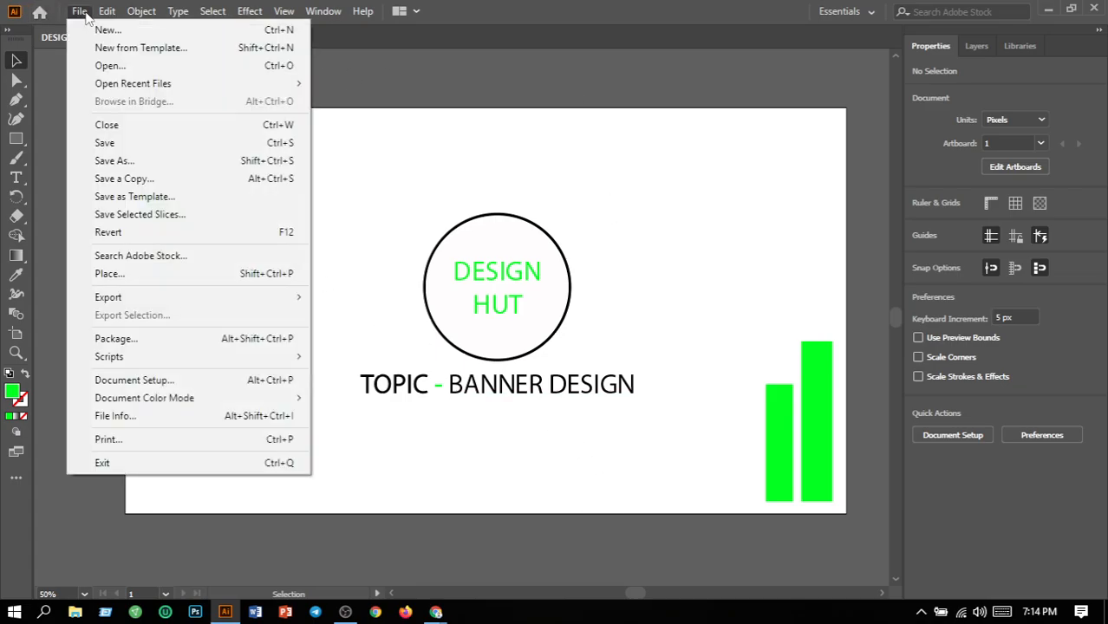
left_click(128, 143)
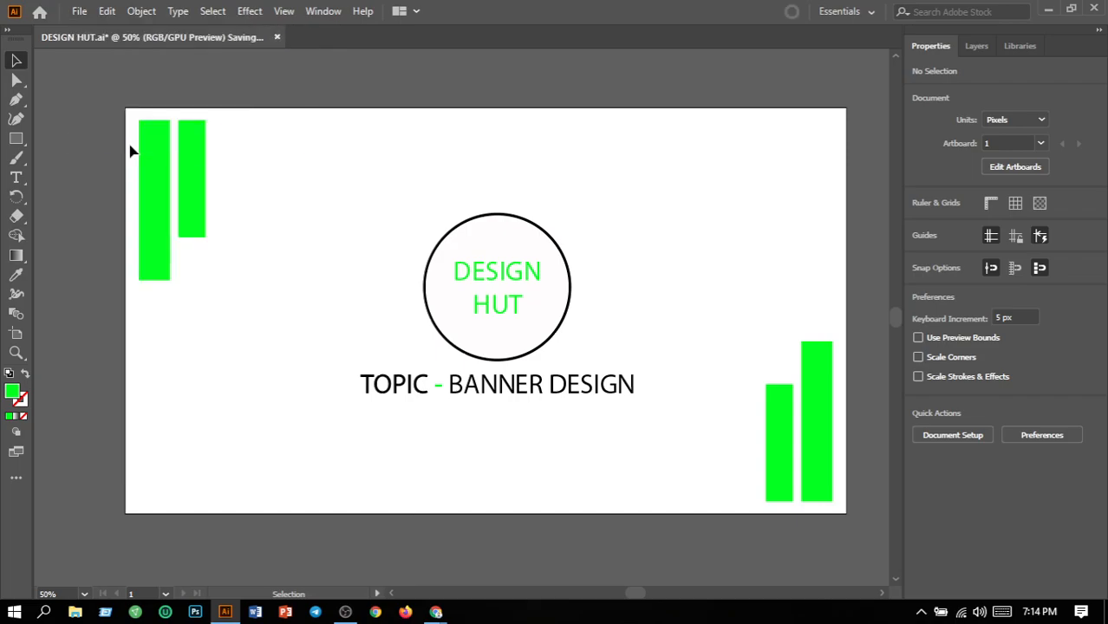
left_click(80, 12)
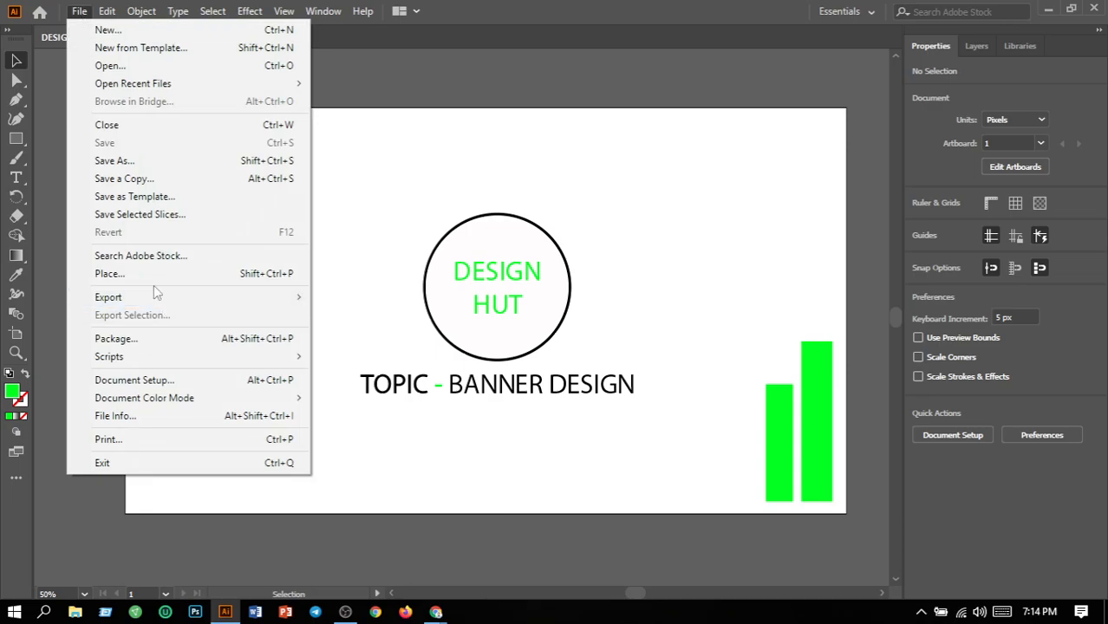
mouse_move(163, 303)
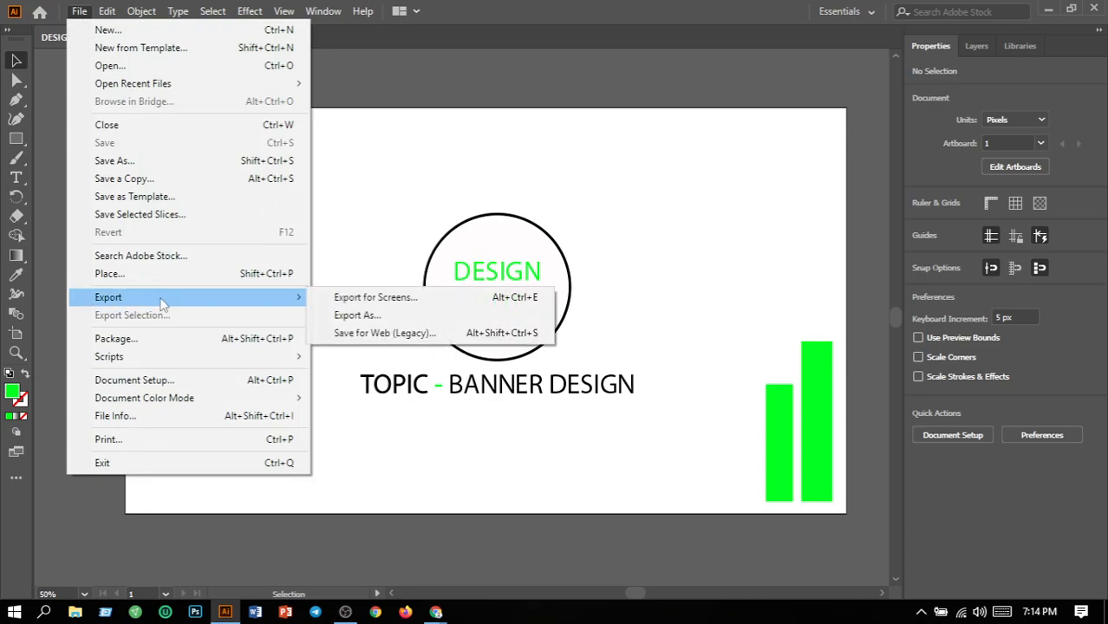
left_click(351, 316)
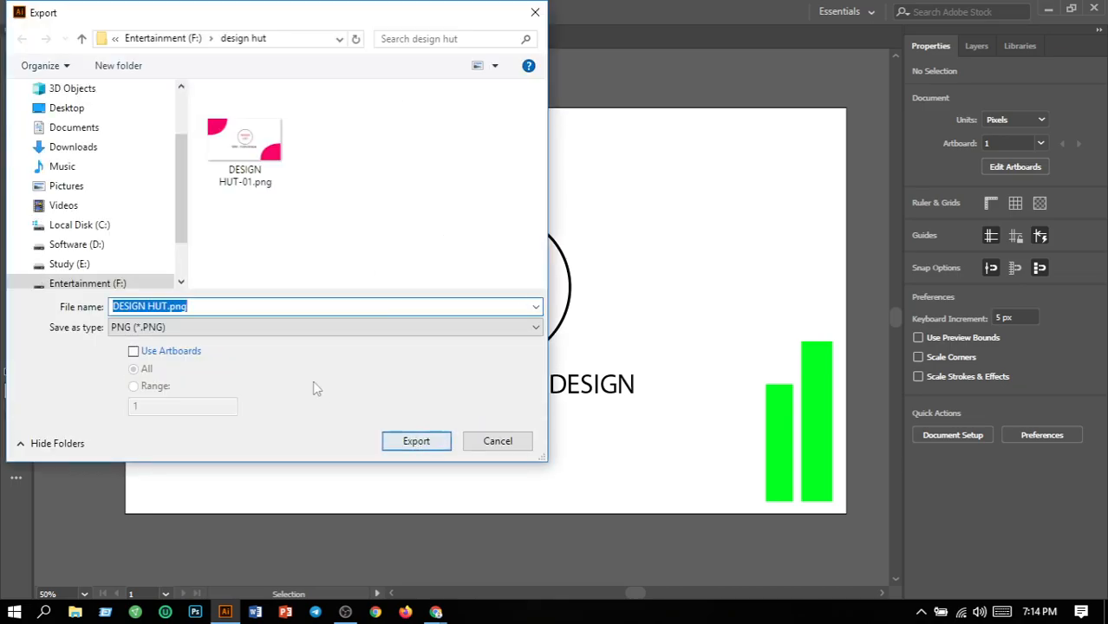
left_click(134, 351)
left_click(429, 444)
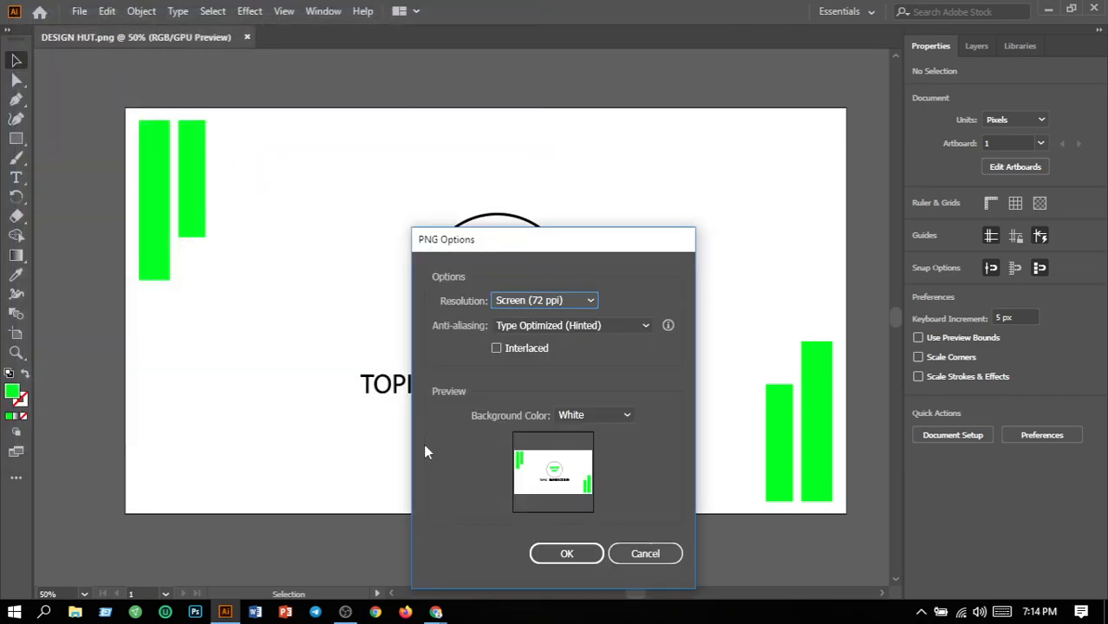
left_click(564, 555)
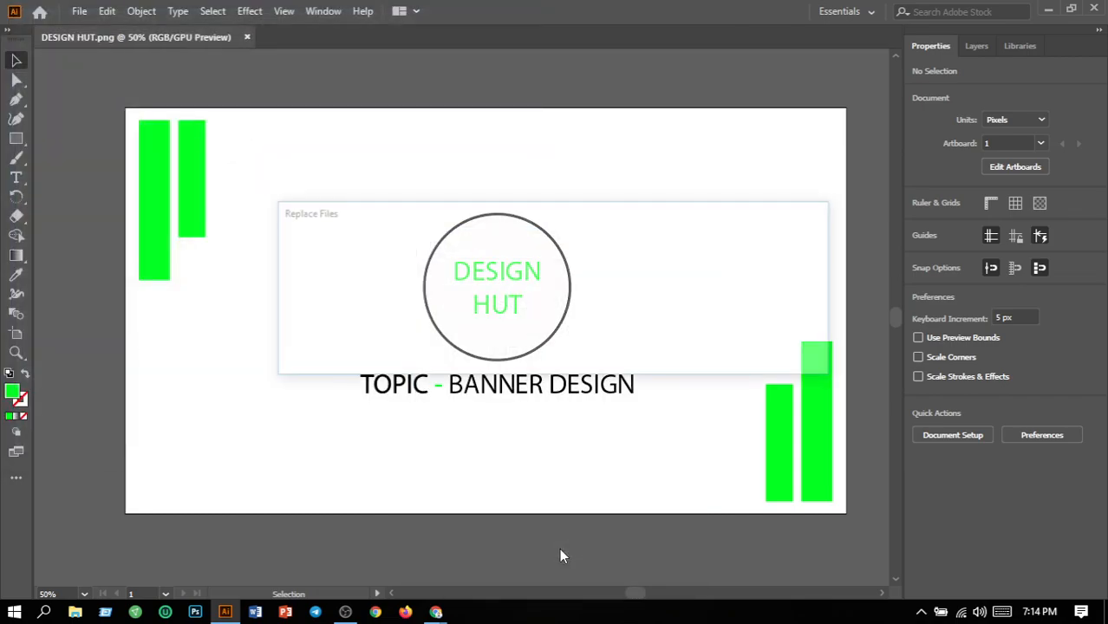
left_click(709, 345)
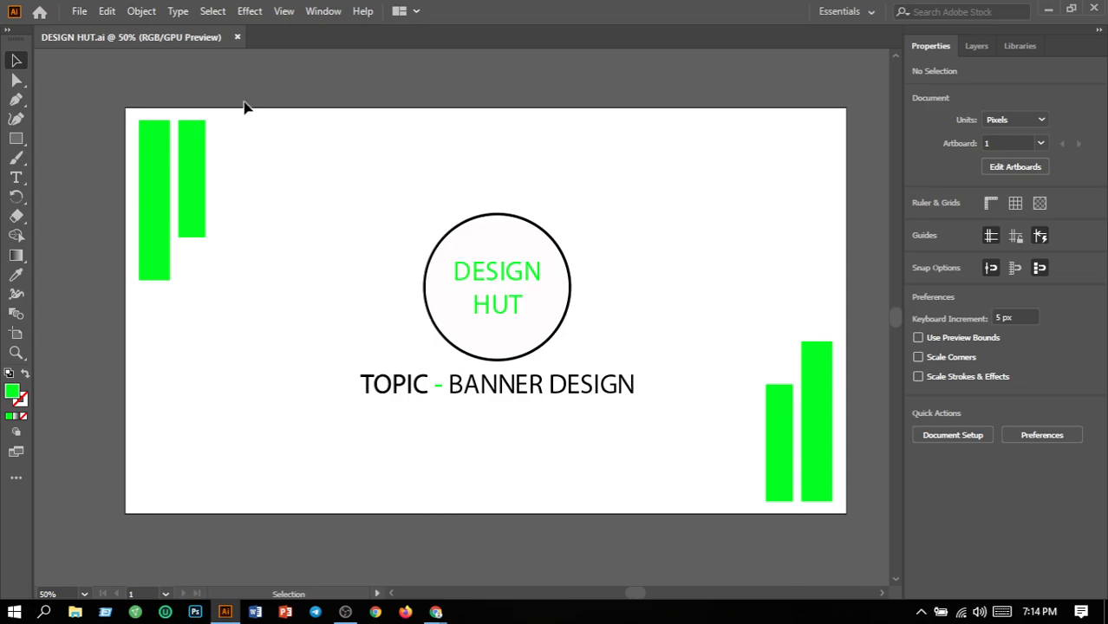
Step: Create a new document from the recent custom 1280 x 420 px preset
left_click(85, 14)
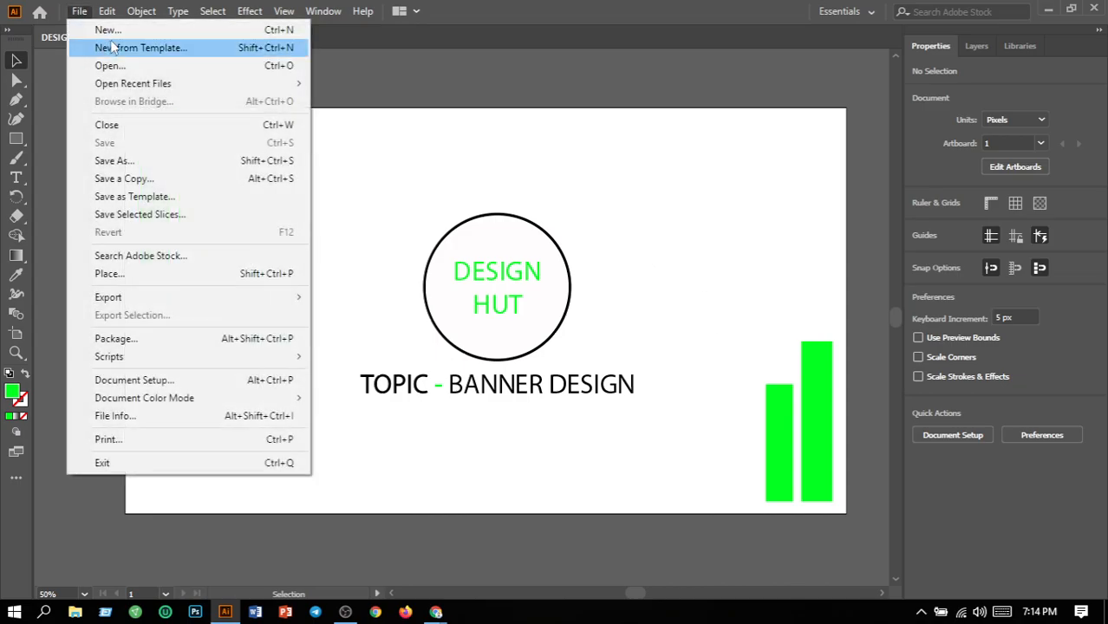
left_click(119, 32)
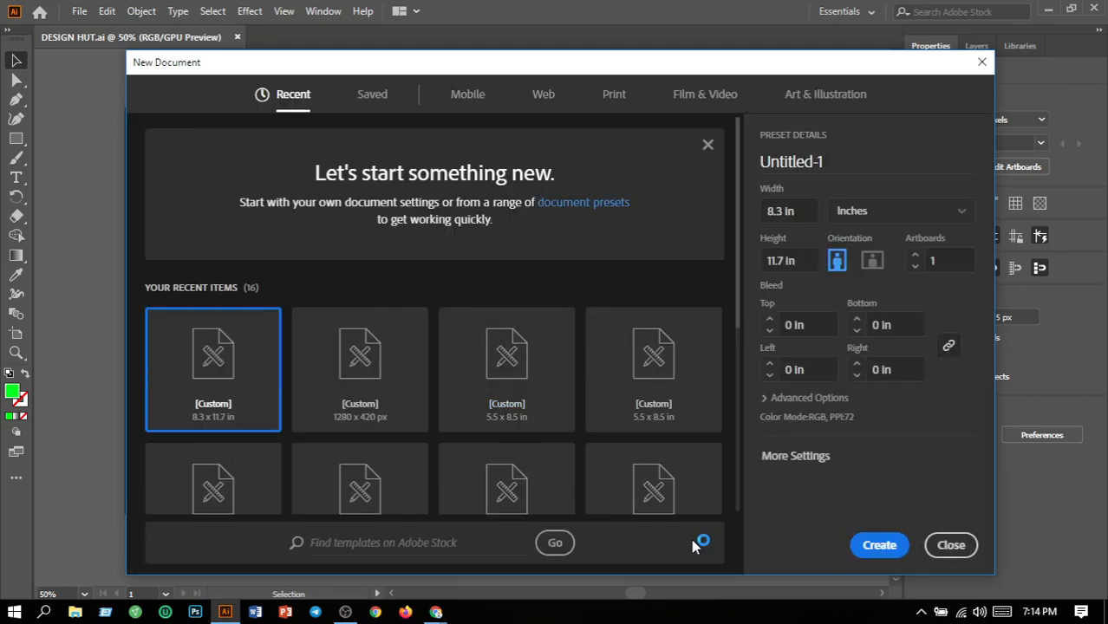
left_click(372, 429)
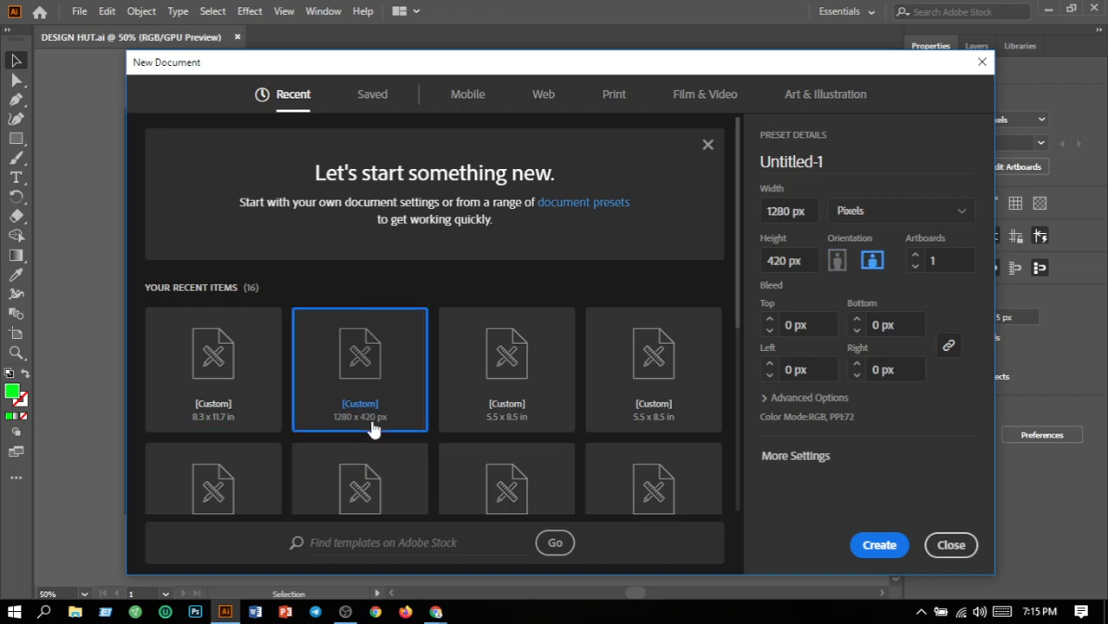
left_click(894, 546)
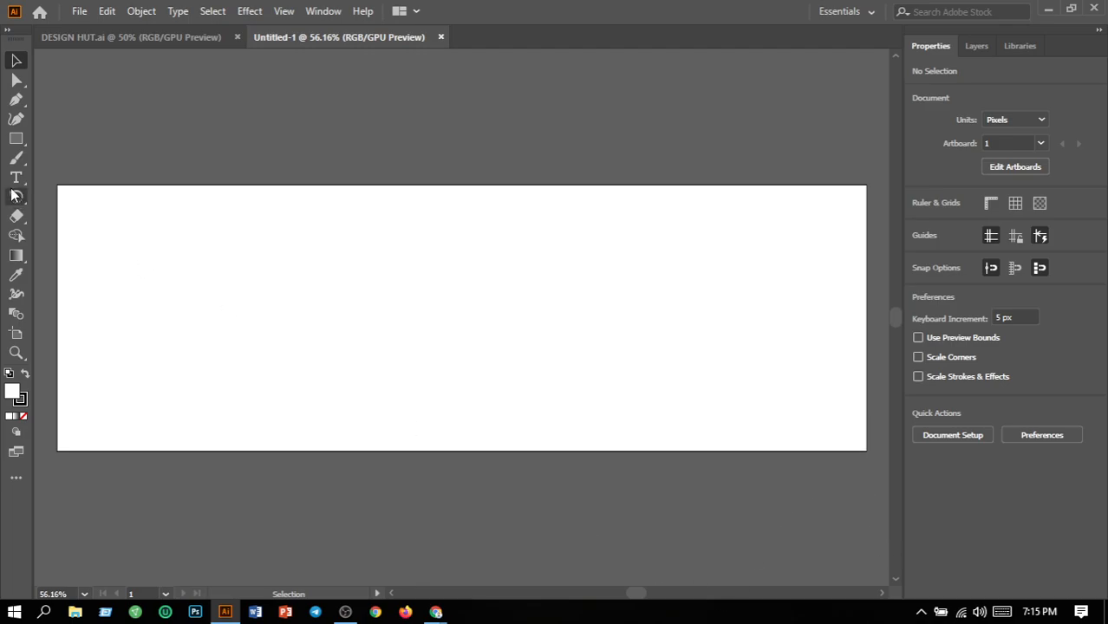
Step: Check the bars in the DESIGN HUT document, then draw a bar about 37 by 195 px in the new banner's upper-left corner
left_click(137, 41)
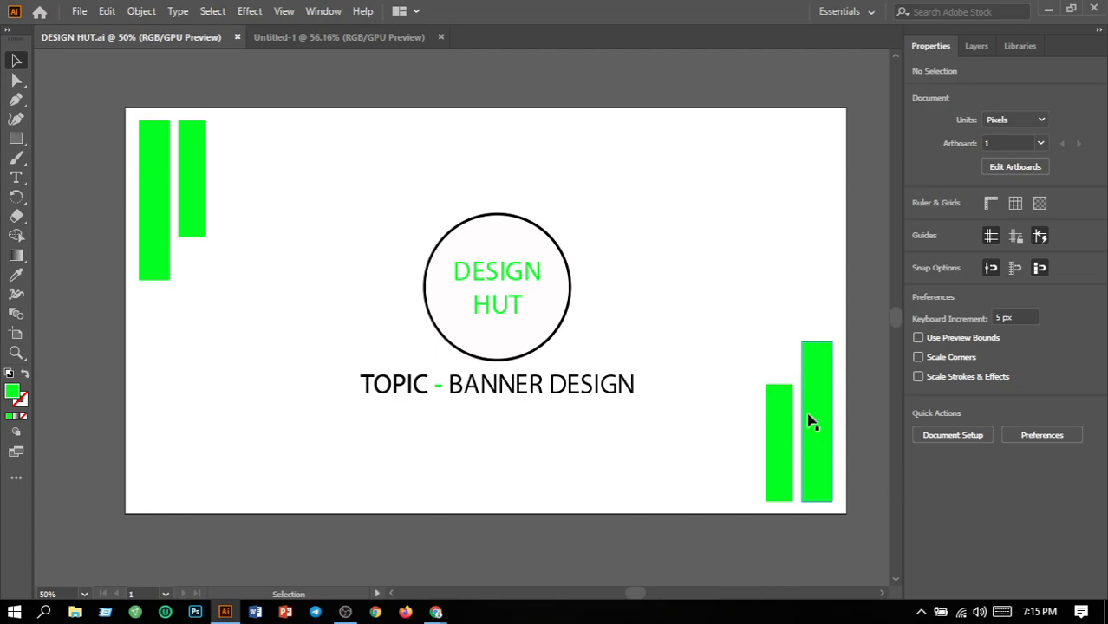
left_click(333, 37)
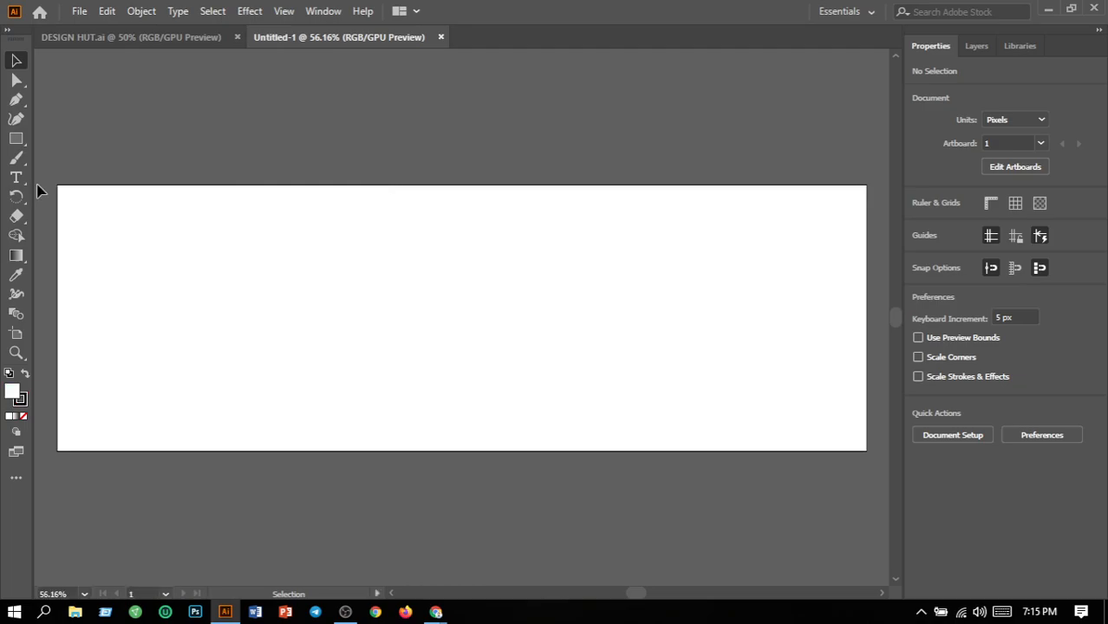
left_click(19, 141)
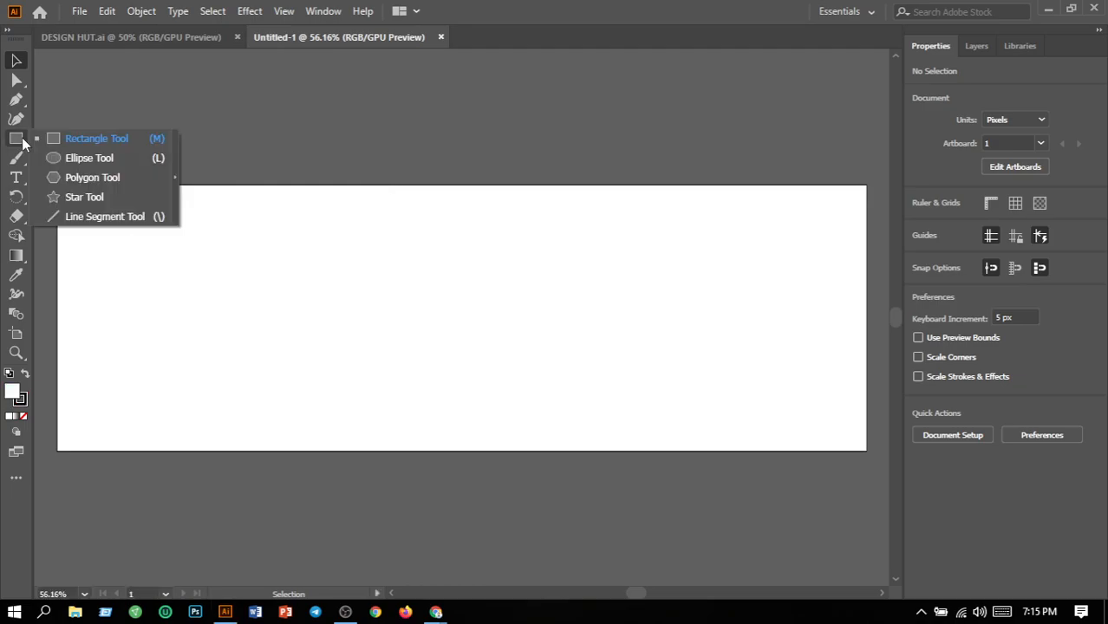
left_click(91, 138)
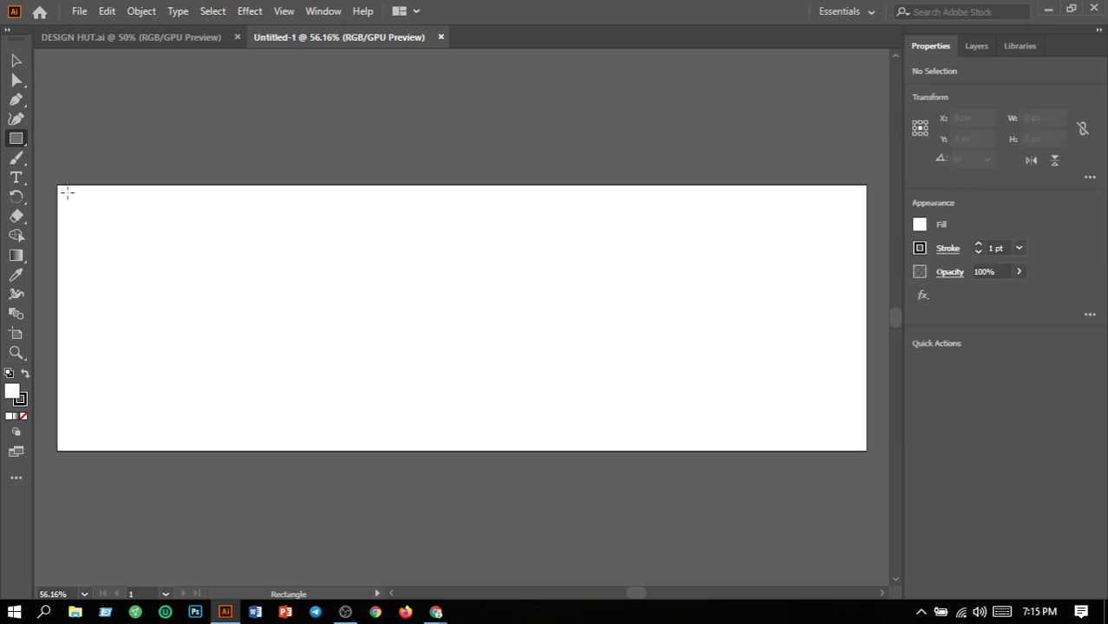
left_click_drag(68, 194, 90, 318)
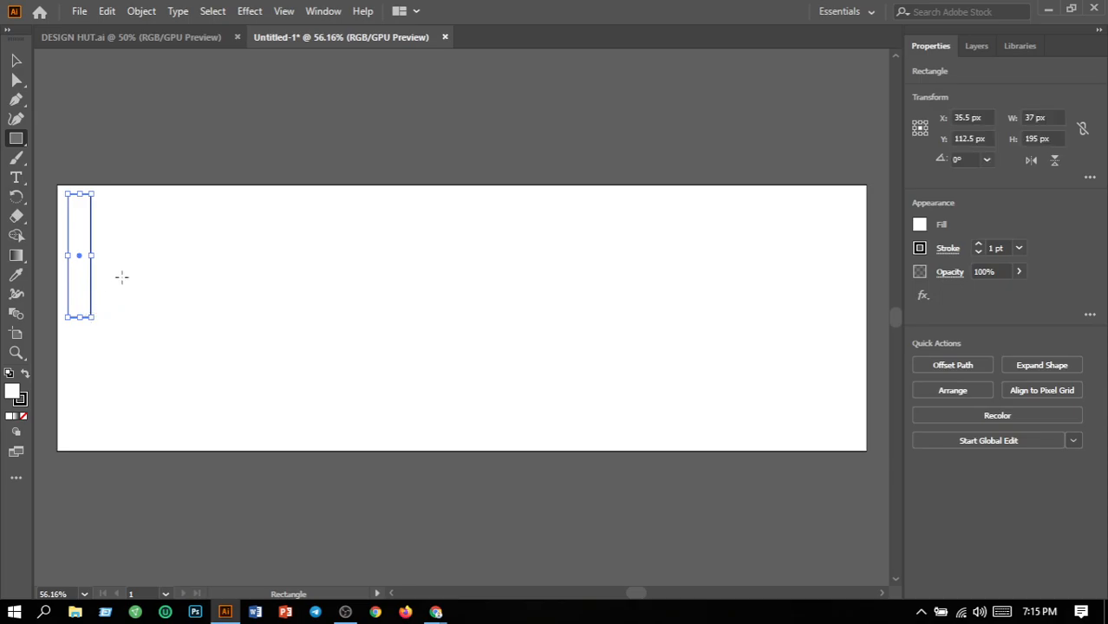
Step: Fill the bar in the banner's upper-left corner with bright green 31FF44
double_click(13, 391)
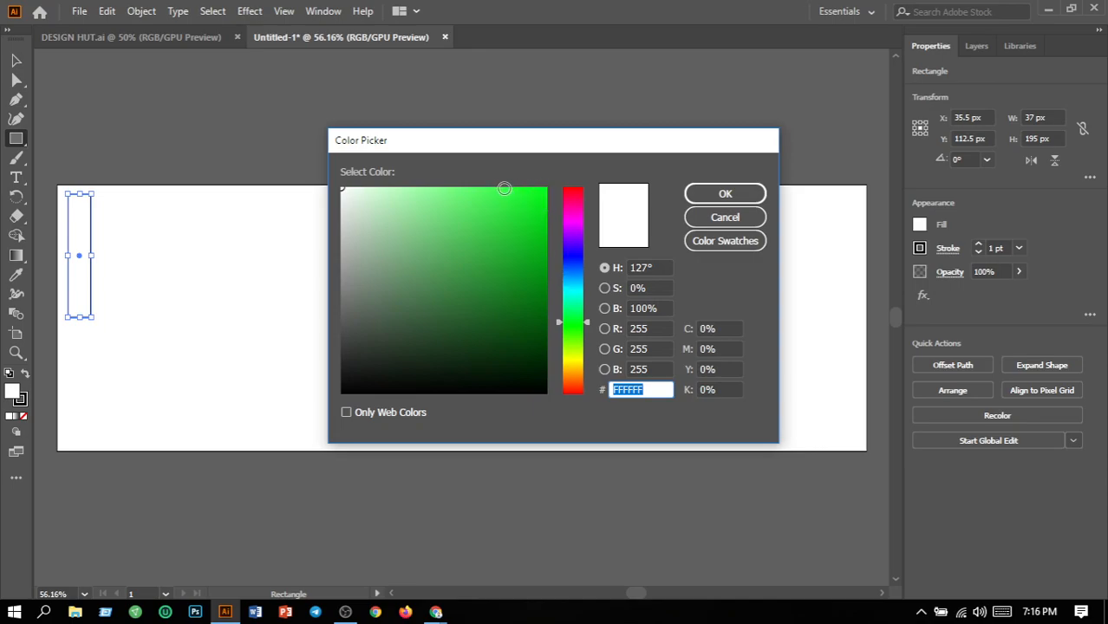
left_click(537, 189)
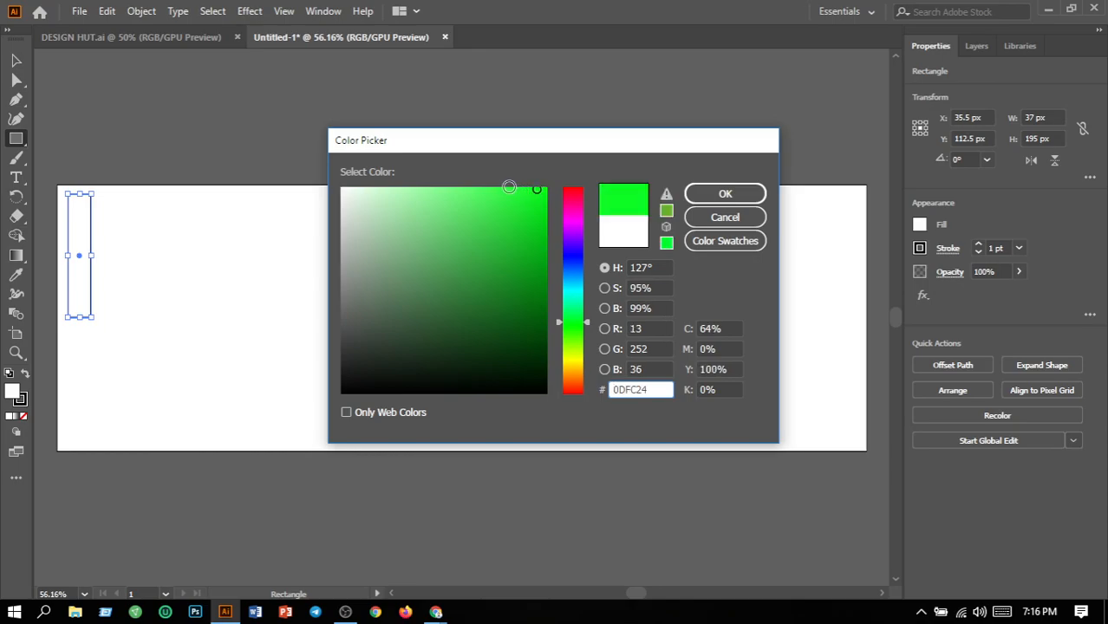
left_click(509, 187)
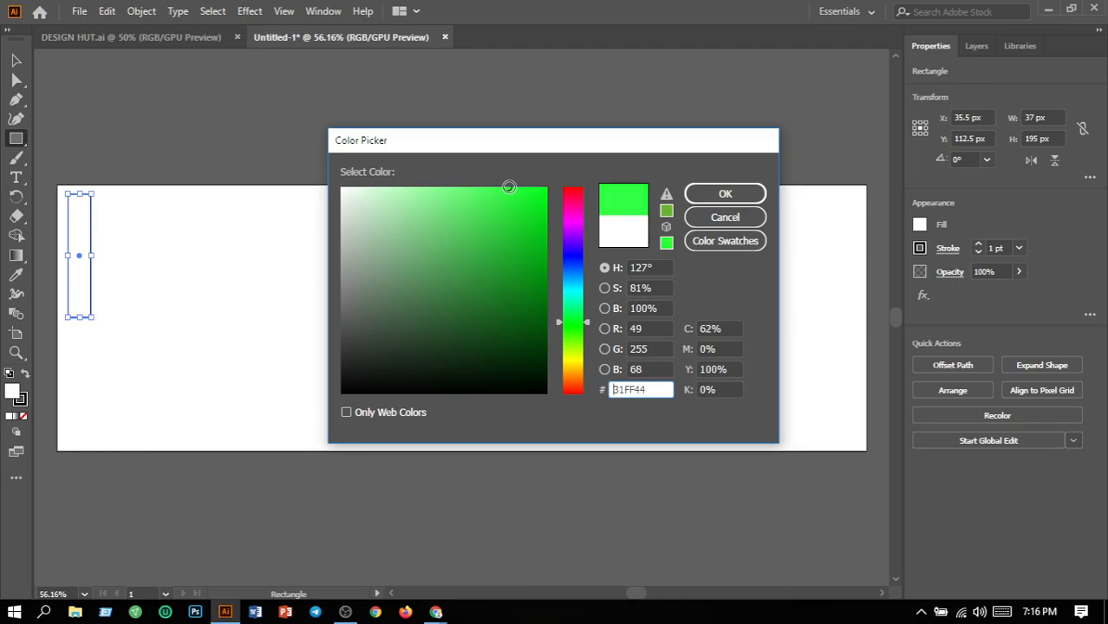
left_click_drag(658, 389, 485, 398)
left_click(721, 192)
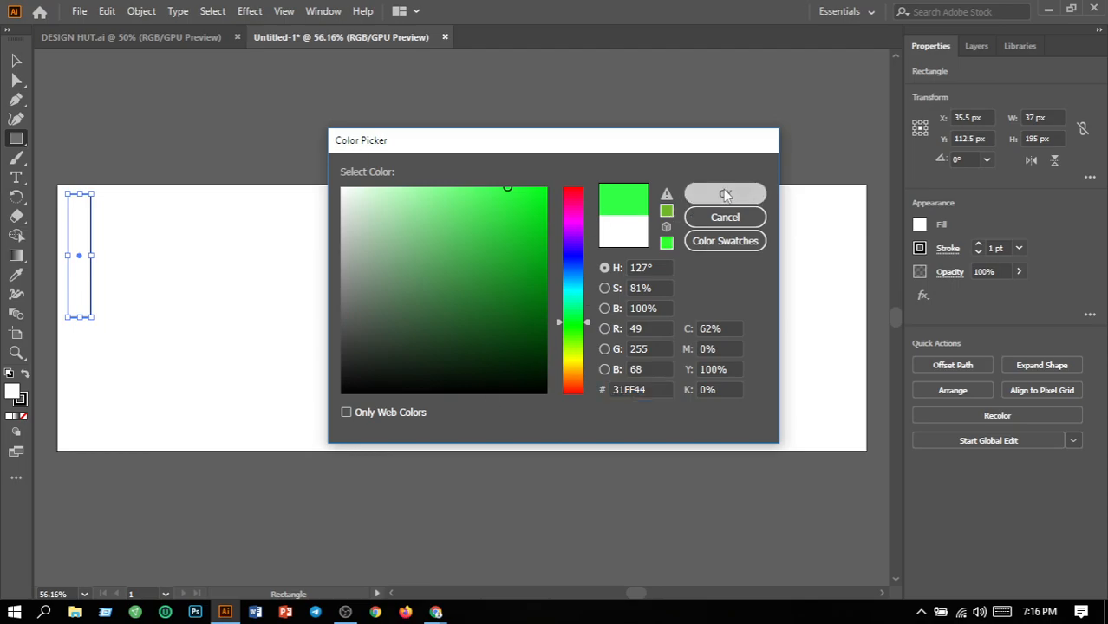
Step: Set the green bar's stroke weight to 0 and deselect it
left_click(997, 248)
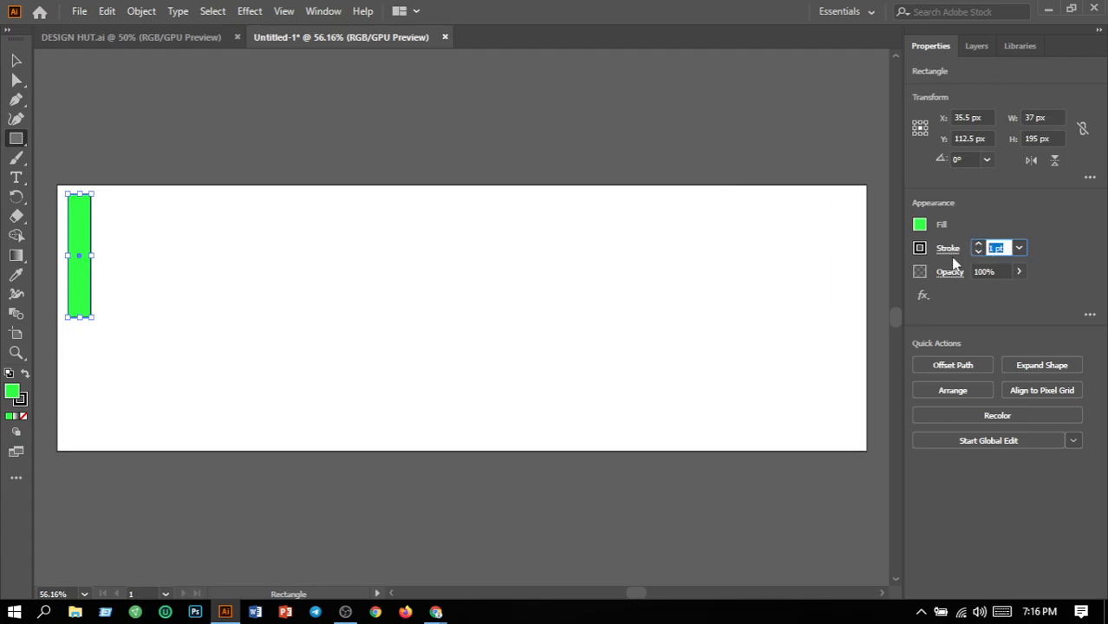
type("0")
key("Return")
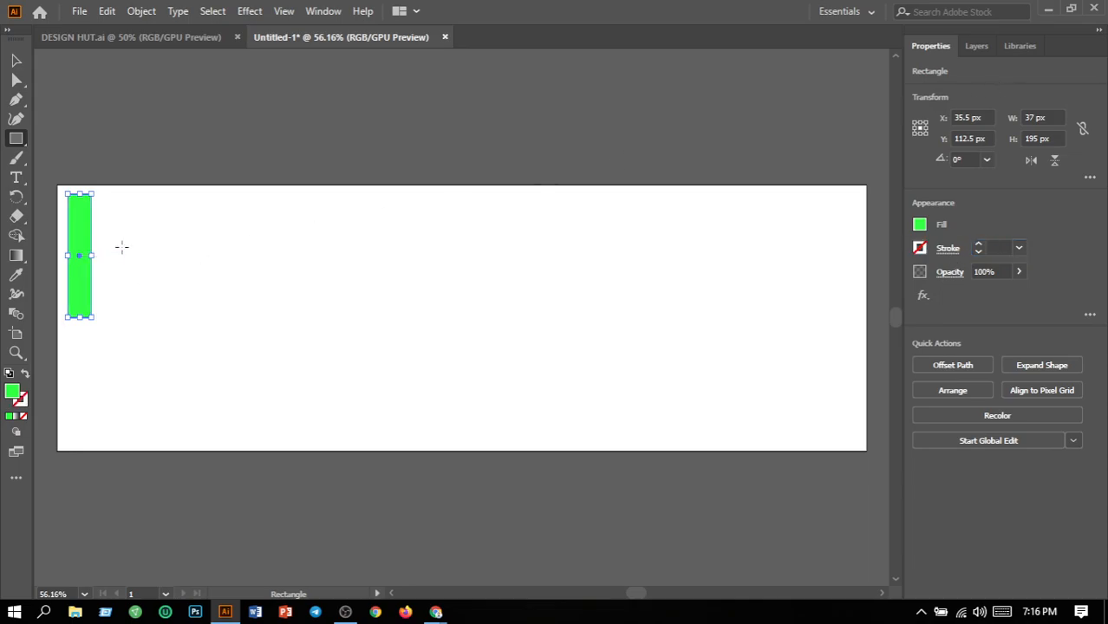
left_click(16, 61)
left_click(112, 221)
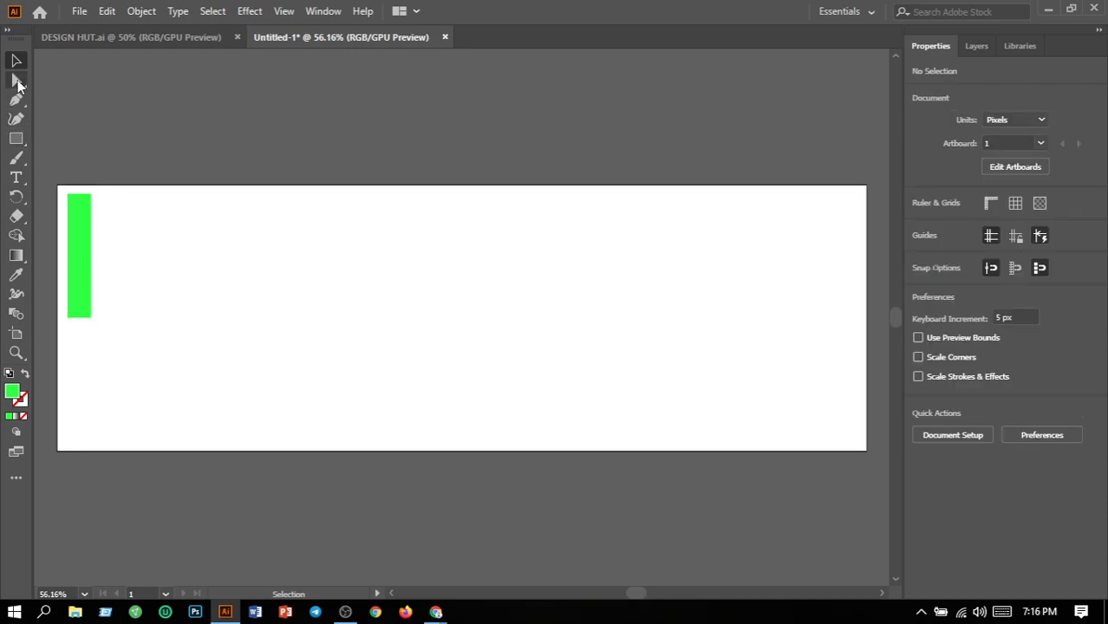
Step: Draw a shorter green bar about 33 by 148 px just right of the first, with their top edges aligned
left_click(21, 146)
left_click(64, 142)
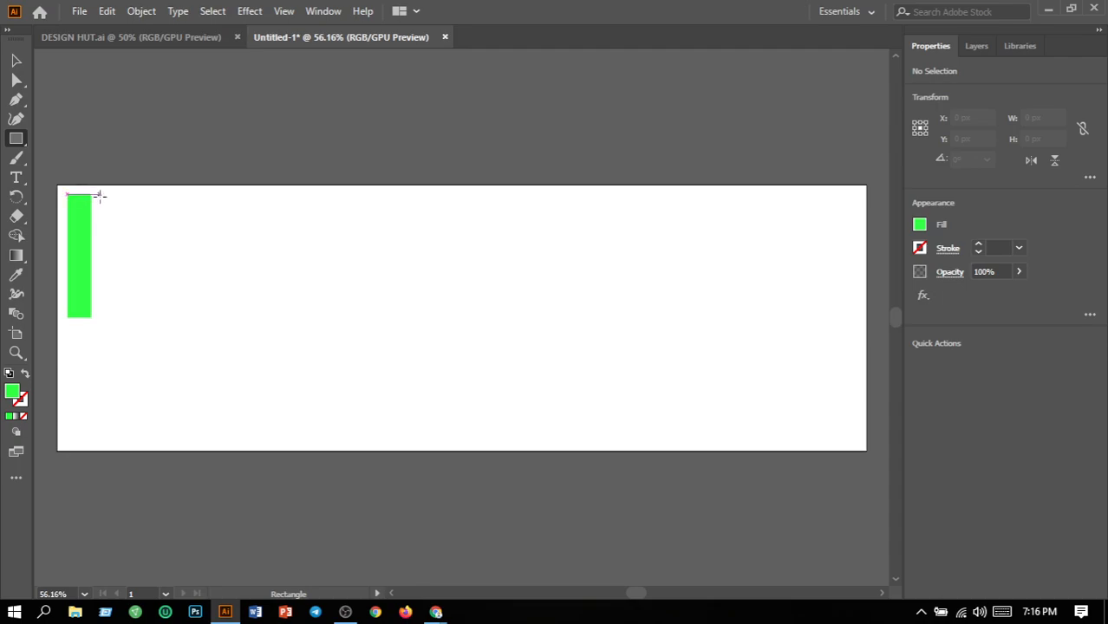
left_click_drag(100, 194, 121, 289)
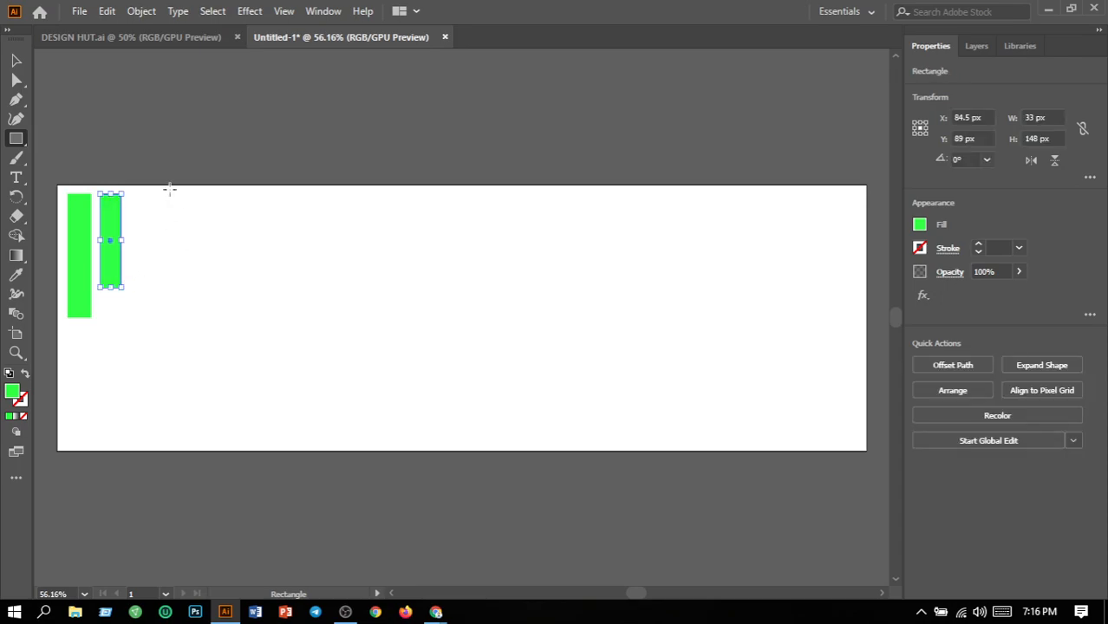
left_click(16, 60)
left_click(170, 230)
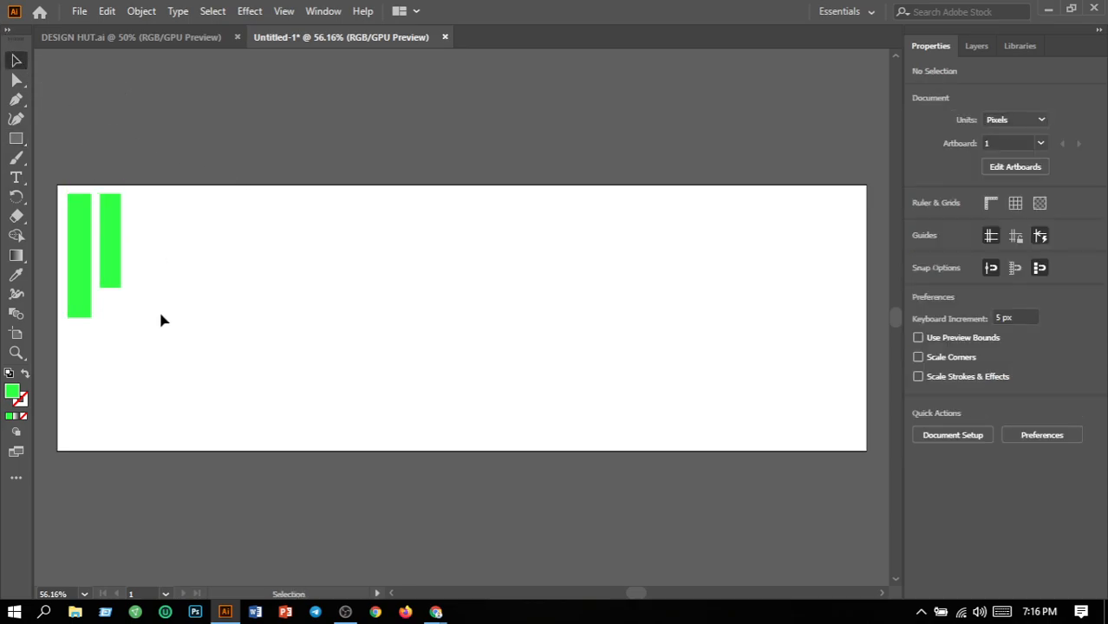
Step: Duplicate both green bars into the banner's lower-right corner and nudge the copies slightly right toward the artboard edge
left_click(76, 278)
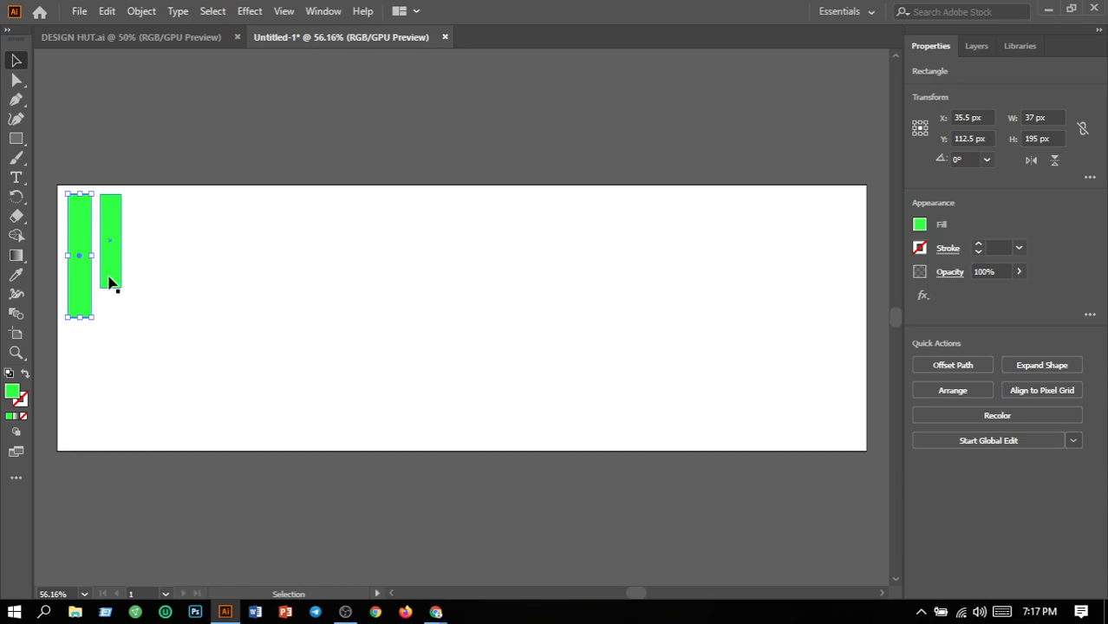
left_click(109, 281, "shift")
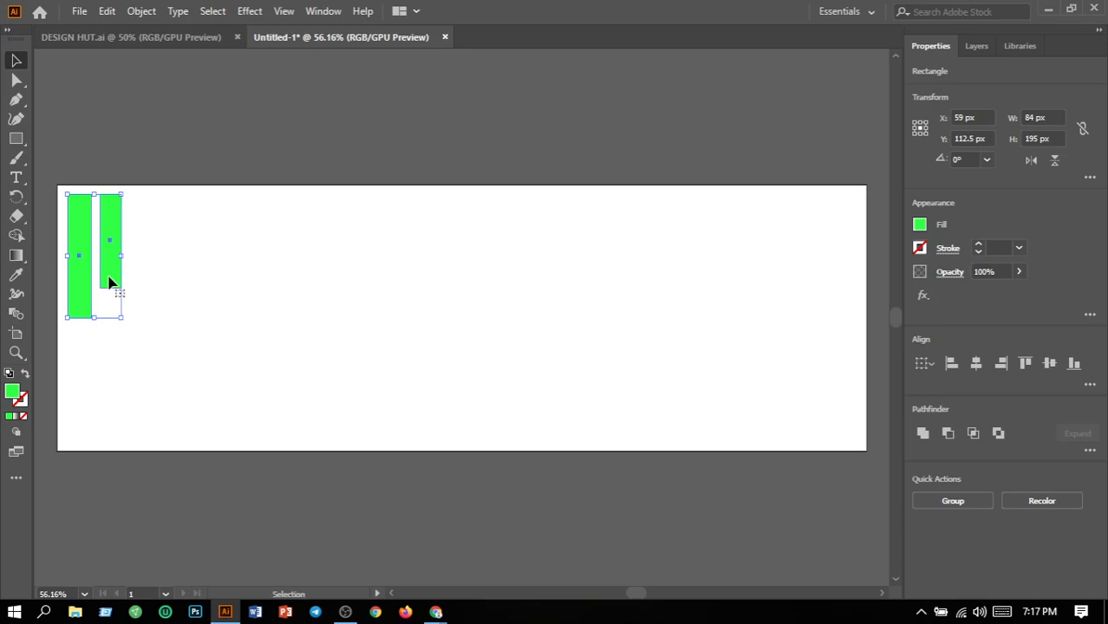
left_click_drag(109, 281, 845, 404)
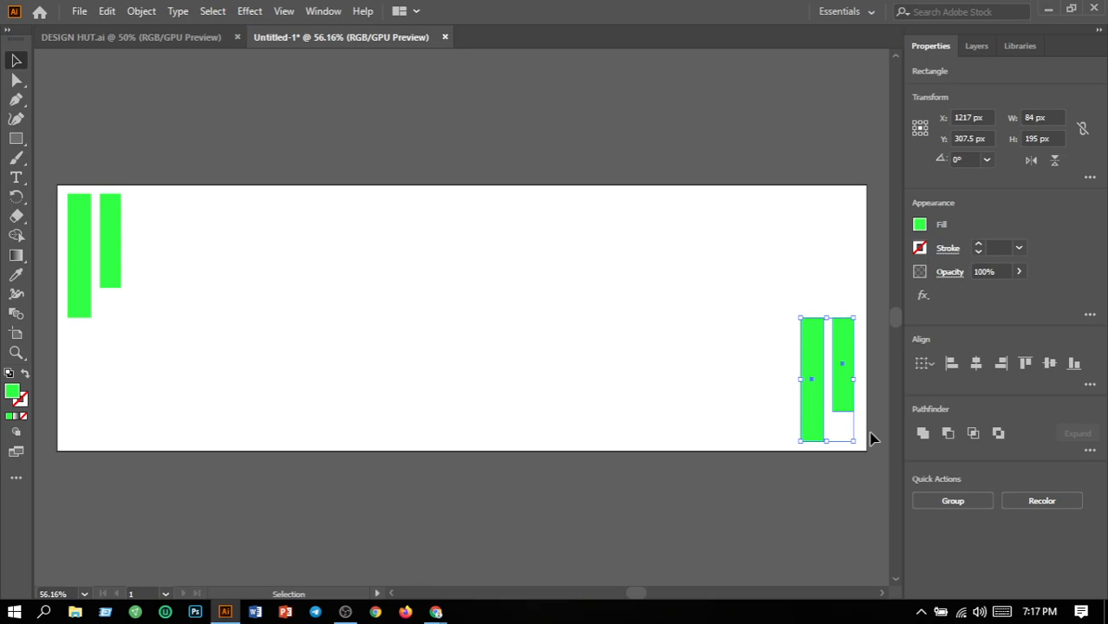
key("Right")
key("Right")
key("Right")
key("Right")
key("Right")
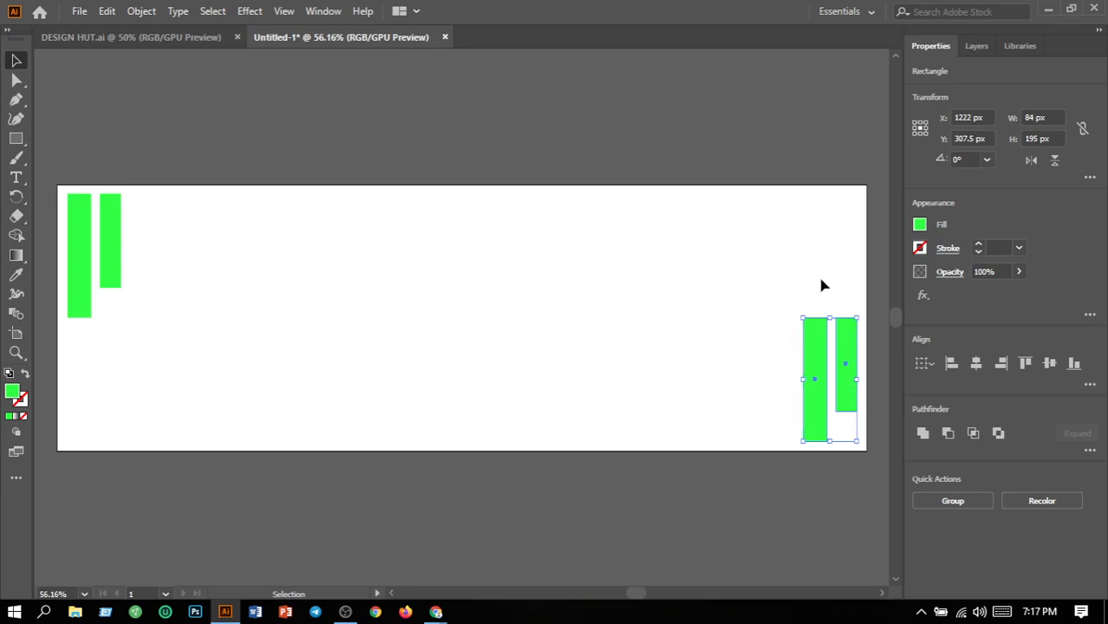
Step: Flip the two copied bars in the lower-right corner both horizontally and vertically
left_click(1055, 163)
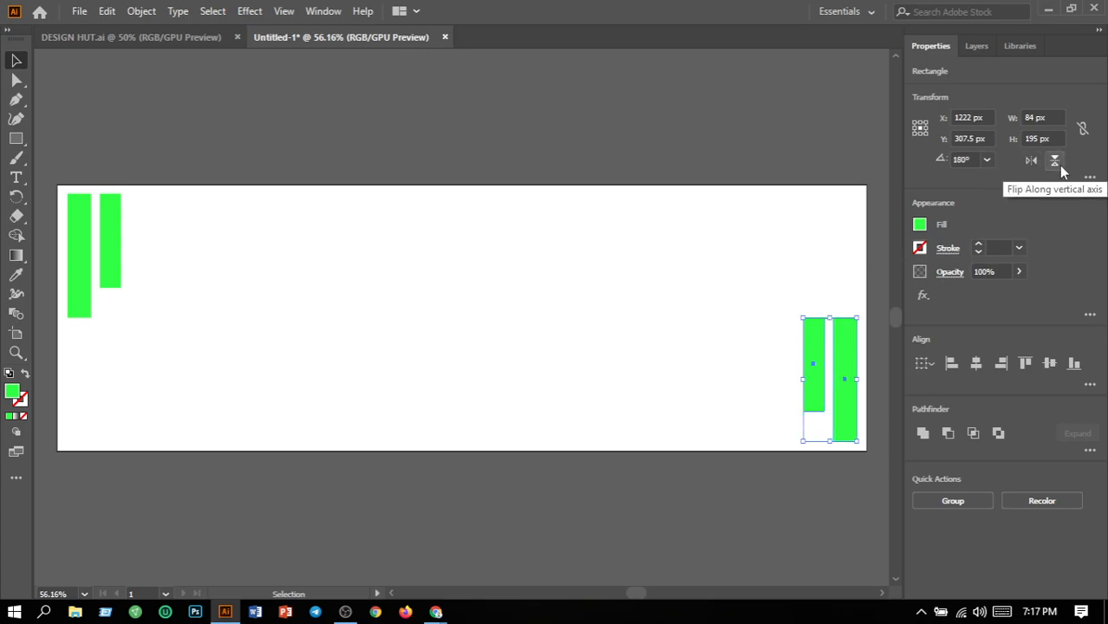
left_click(1059, 164)
left_click(741, 279)
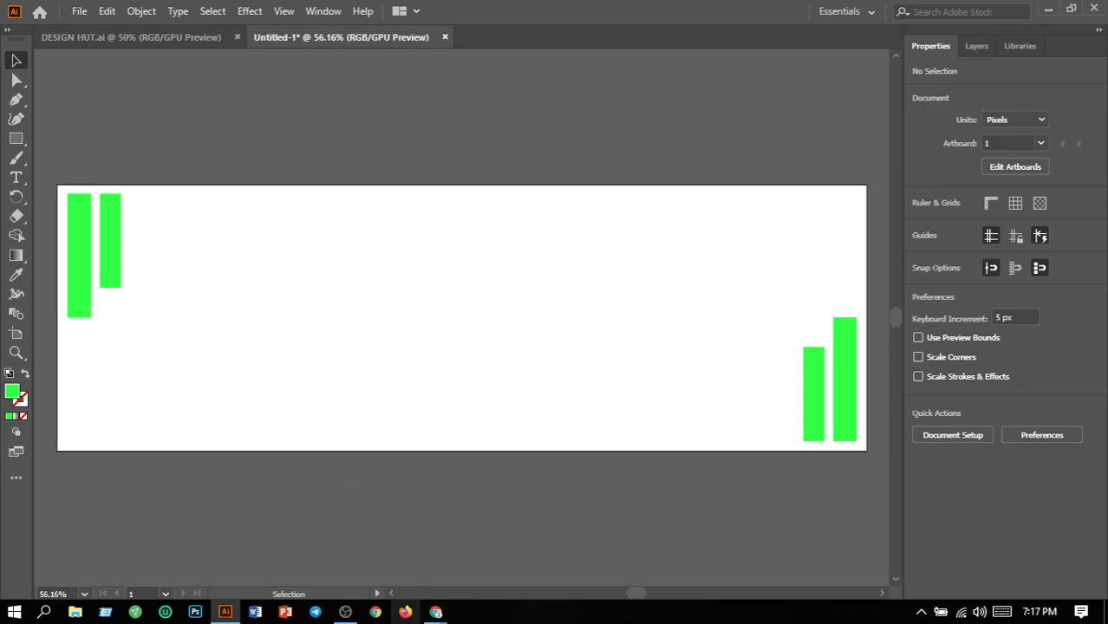
mouse_move(338, 612)
mouse_move(390, 573)
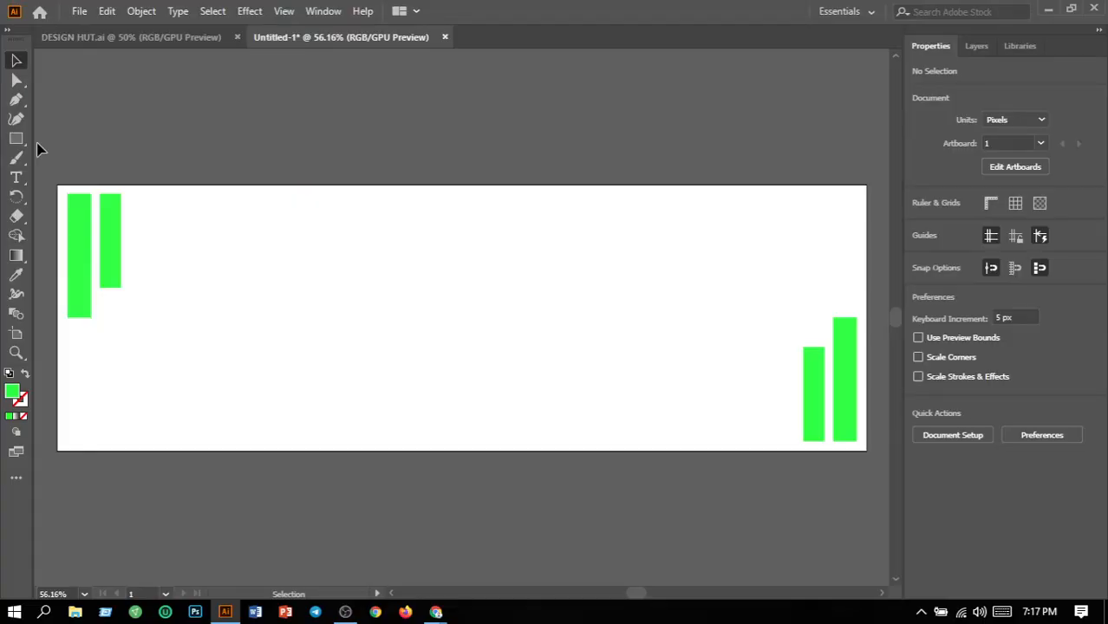
Step: Draw a small closed green freeform logo shape with the Pen tool in the upper part of the banner, right of centre
left_click(16, 99)
left_click_drag(565, 260, 607, 221)
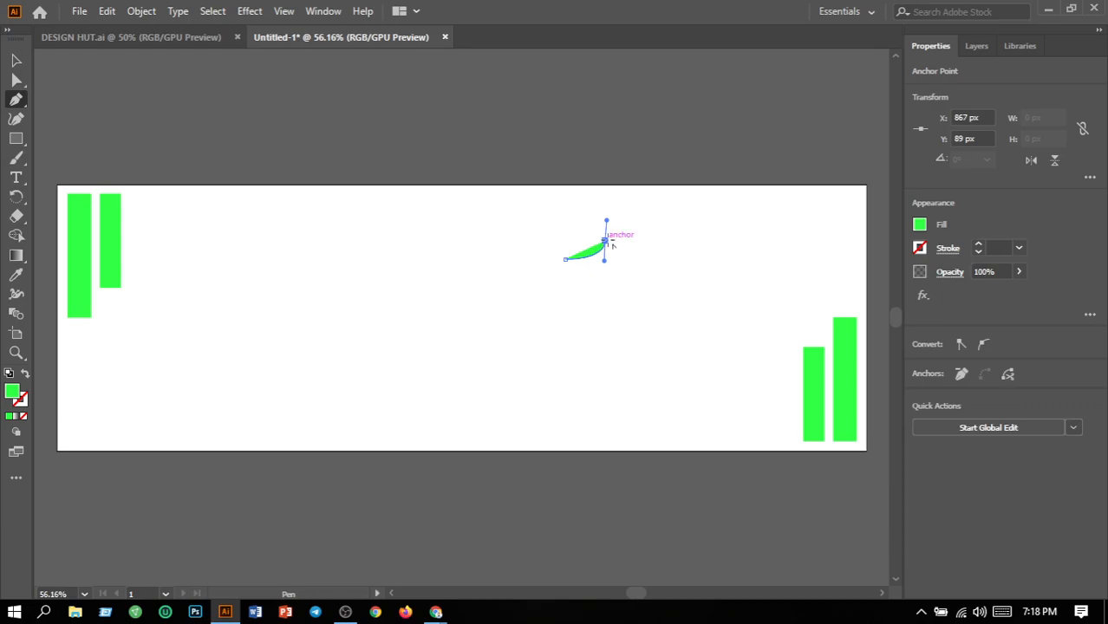
left_click(606, 243)
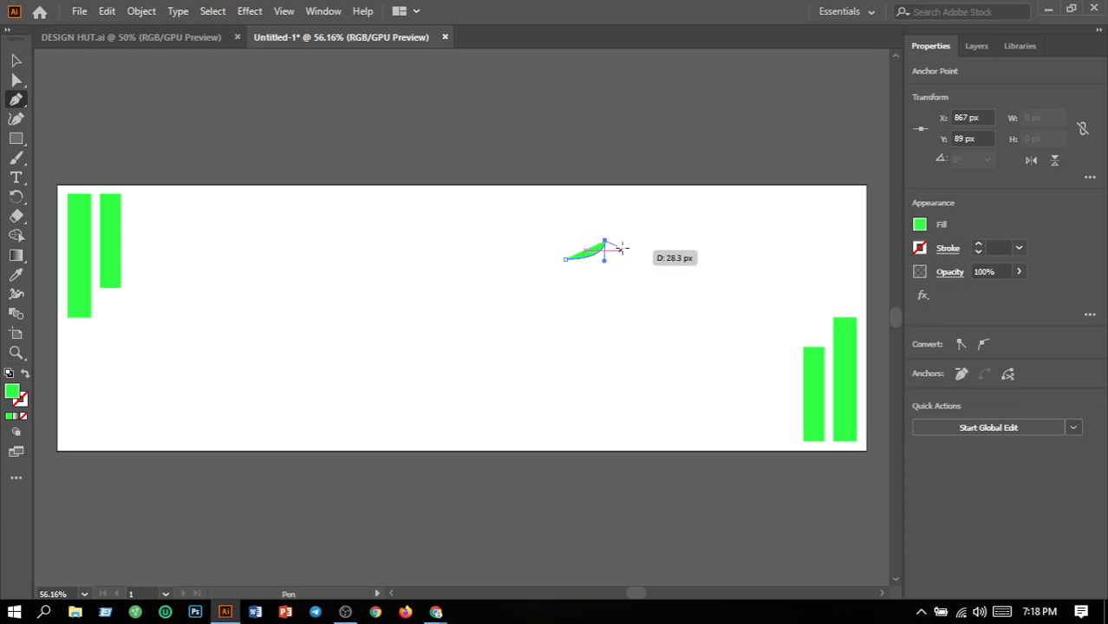
left_click_drag(627, 264, 604, 329)
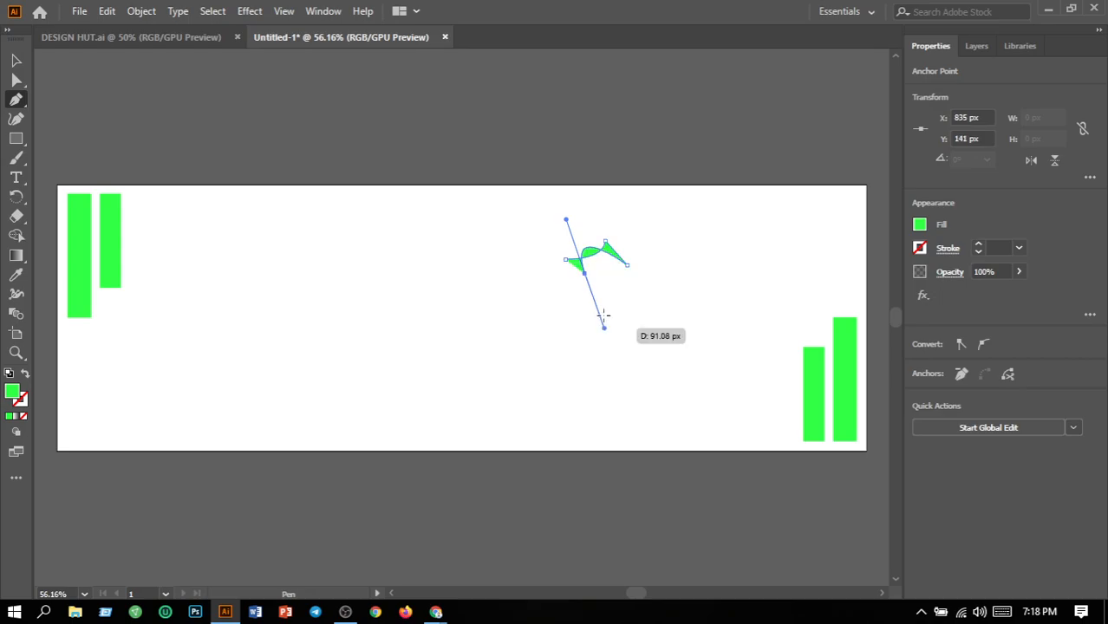
left_click(565, 259)
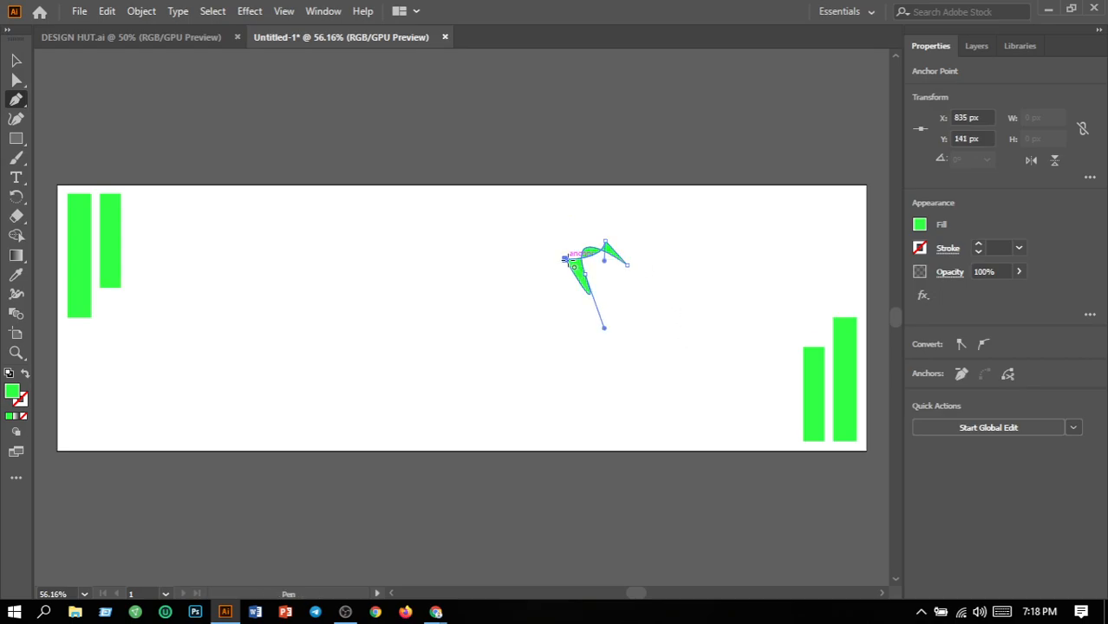
left_click(16, 62)
left_click(663, 298)
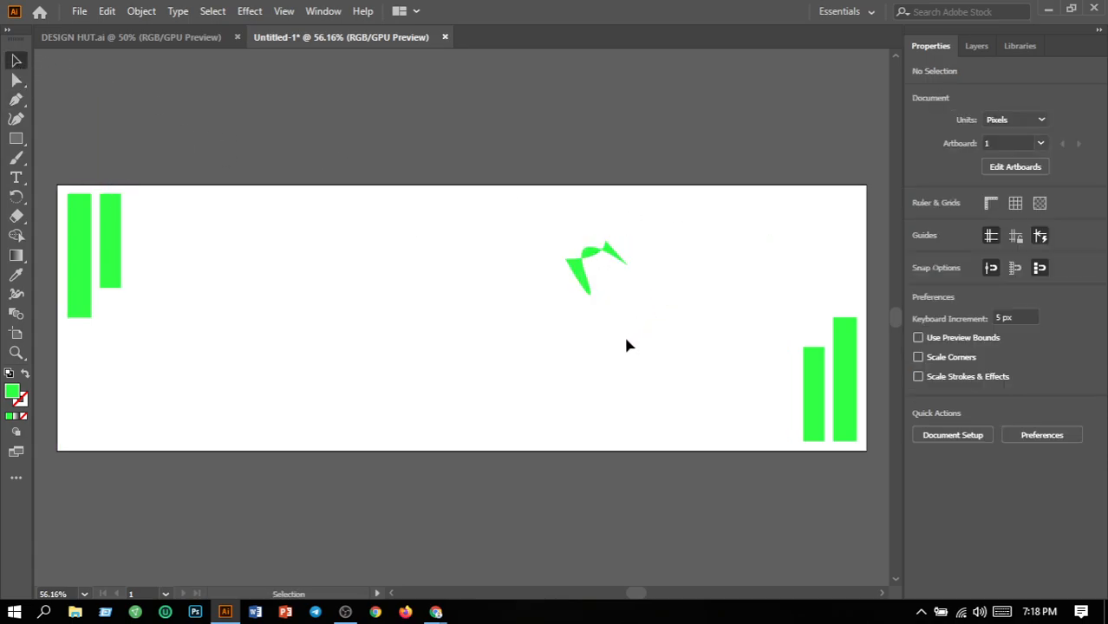
Step: Move the green logo shape near the banner's upper-right corner and scale it down to roughly two thirds of its size
left_click_drag(584, 257, 750, 212)
left_click(763, 265)
left_click(707, 278)
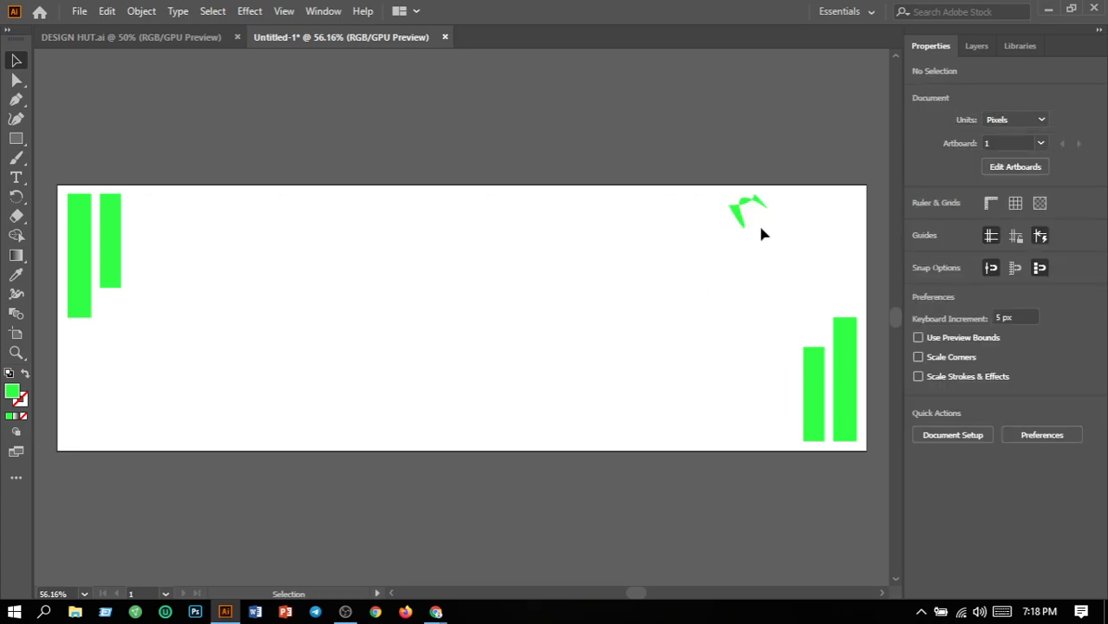
Step: Add the text NAME in capitals just right of the small logo shape
left_click_drag(11, 179, 74, 177)
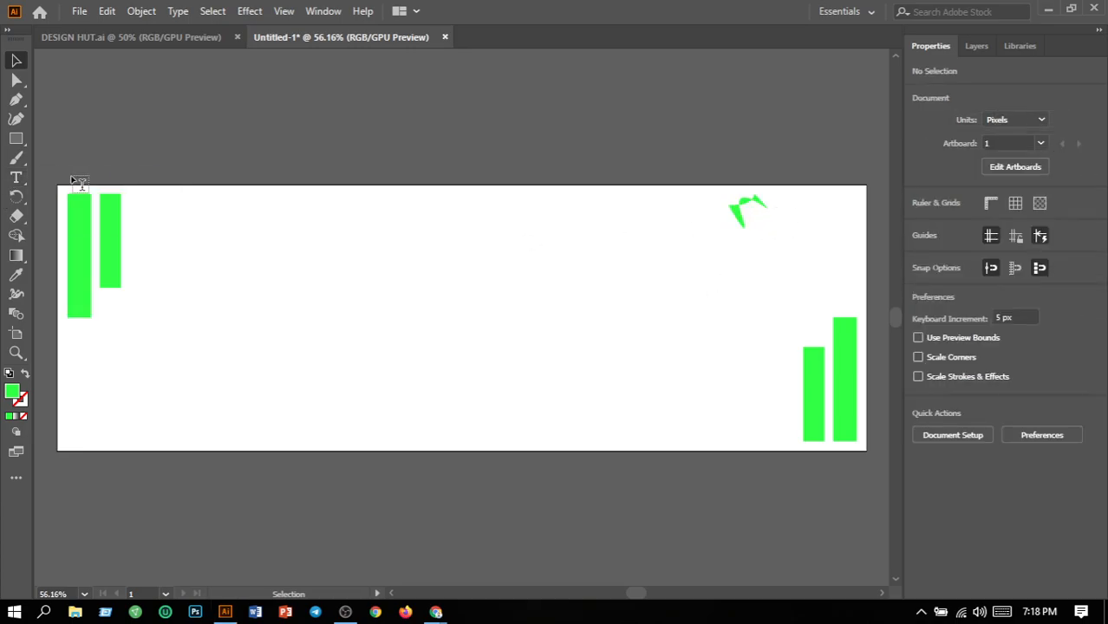
left_click(778, 219)
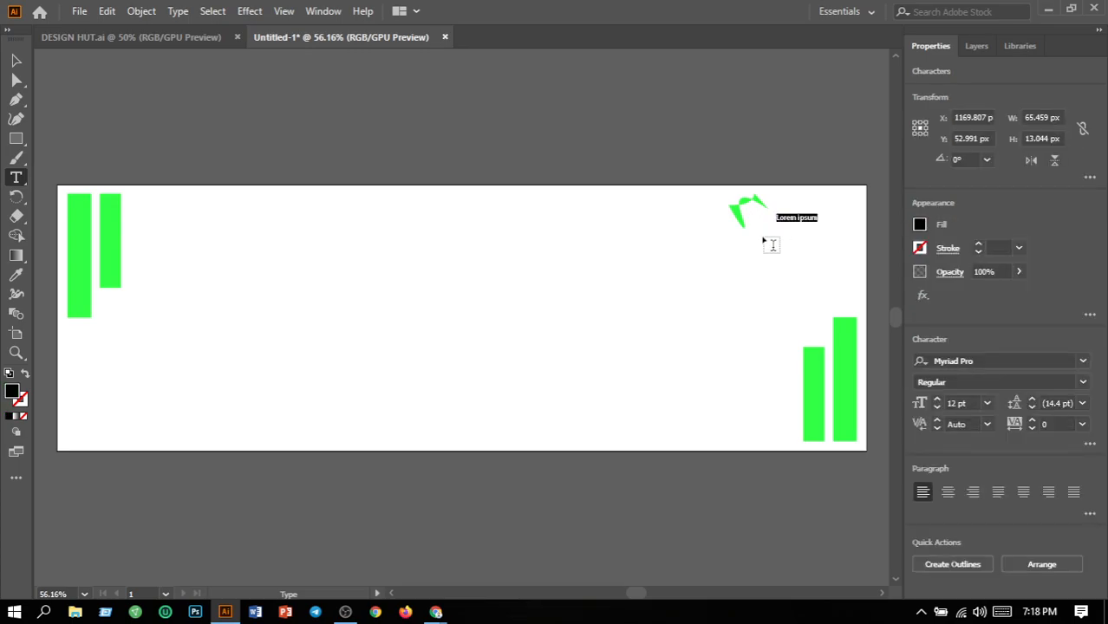
type("name")
key("BackSpace")
key("BackSpace")
key("BackSpace")
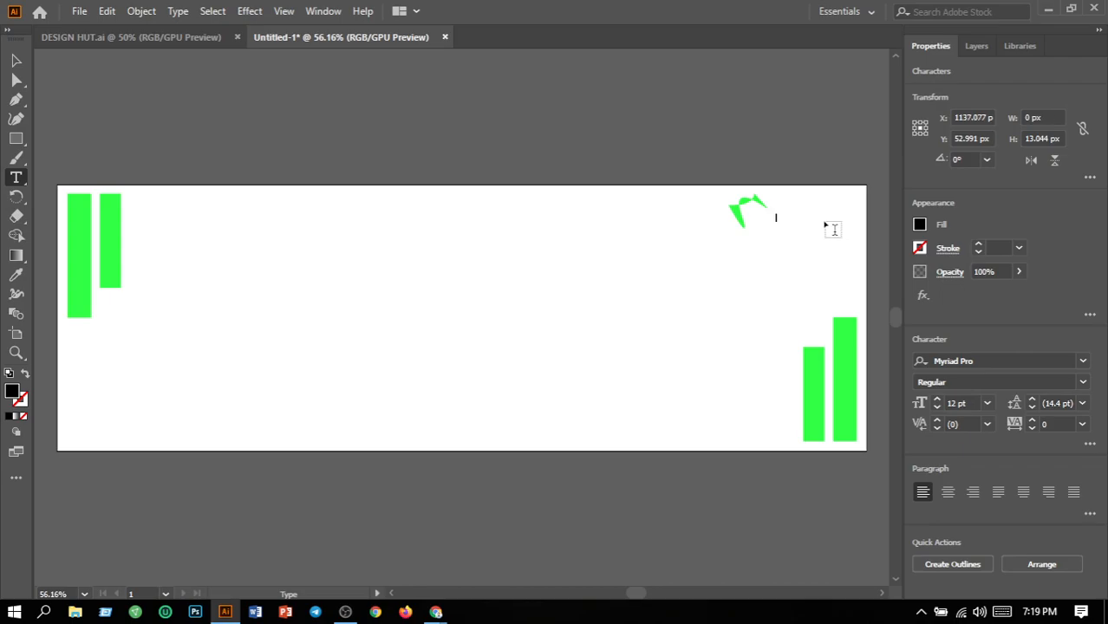
type("NAME")
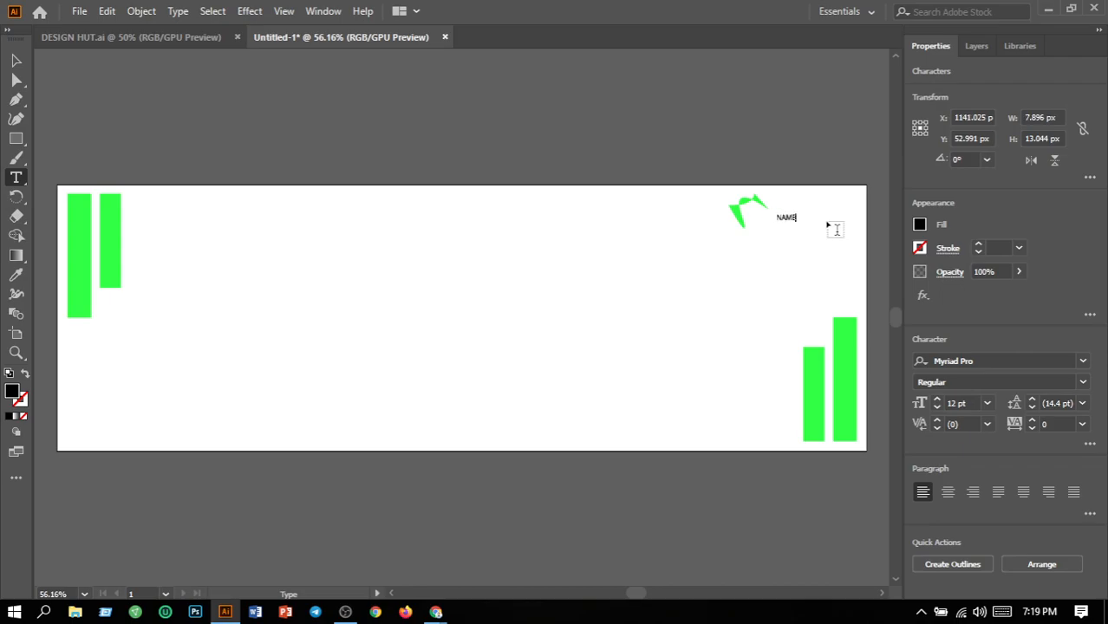
Step: Set the NAME text's font size to 36 pt
left_click(16, 60)
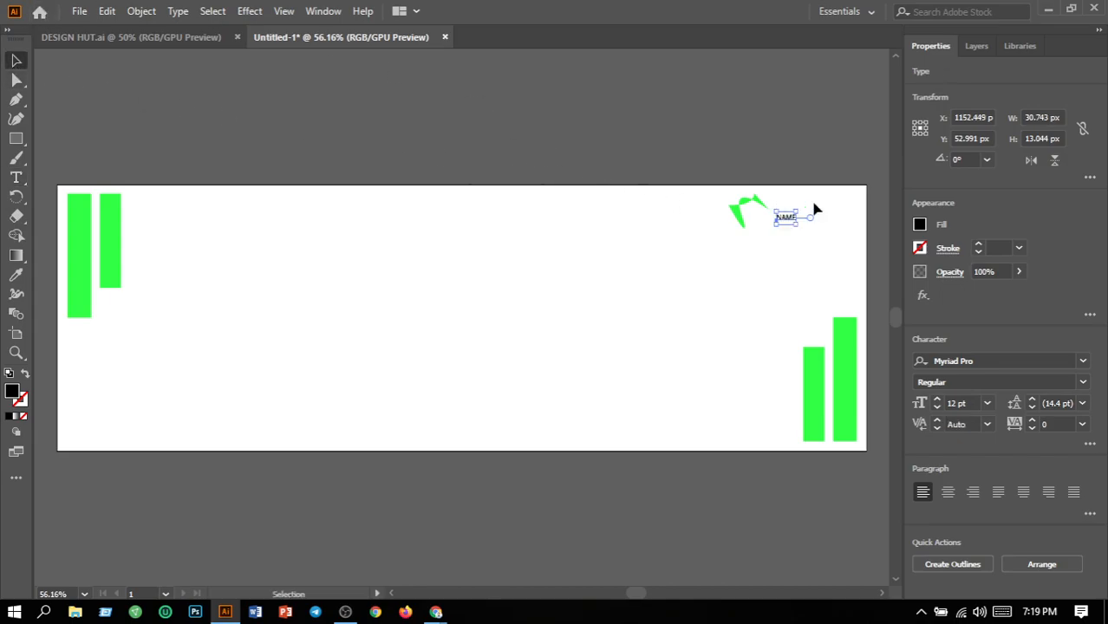
left_click(988, 404)
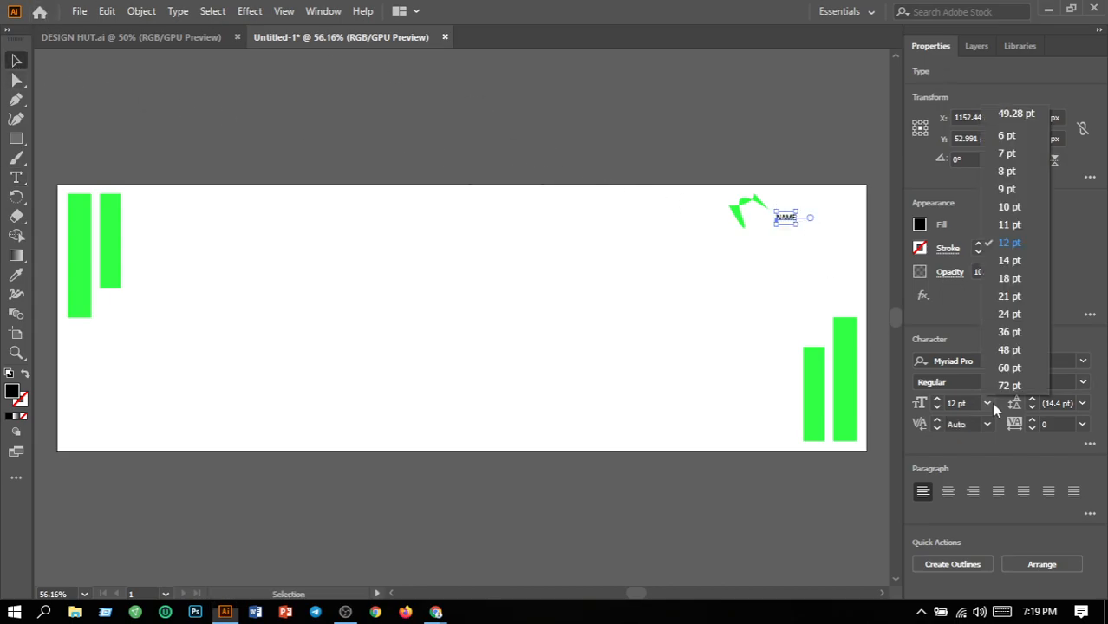
left_click(1002, 336)
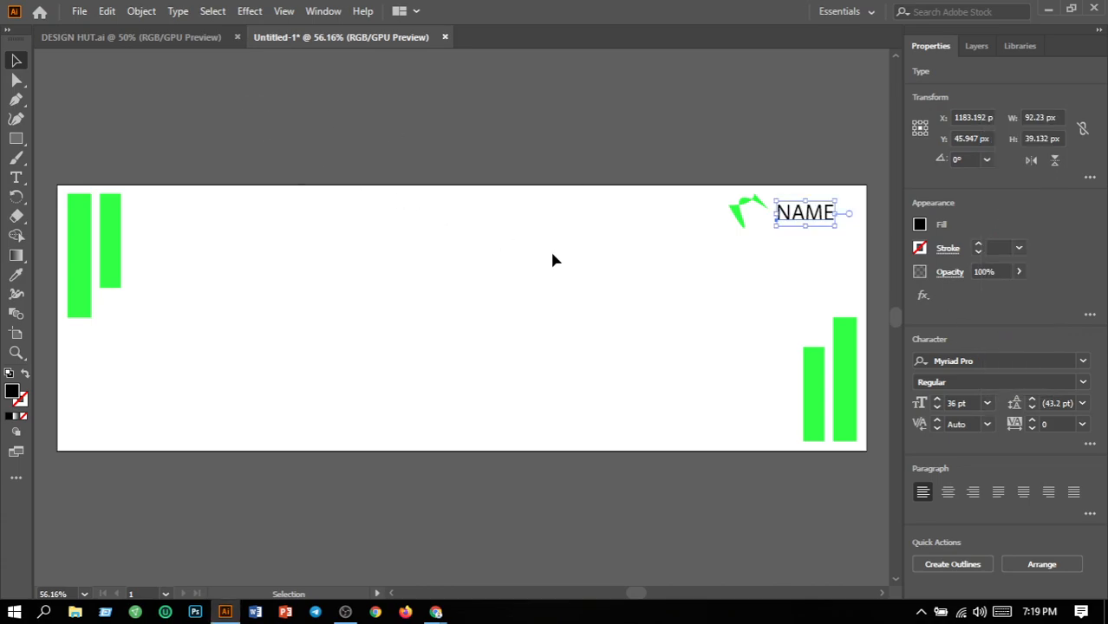
Step: Shift the NAME text and the small green logo shape slightly right, toward the banner's right edge
left_click(806, 257)
left_click_drag(811, 216, 823, 216)
left_click(774, 236)
left_click_drag(755, 212, 766, 209)
left_click(527, 305)
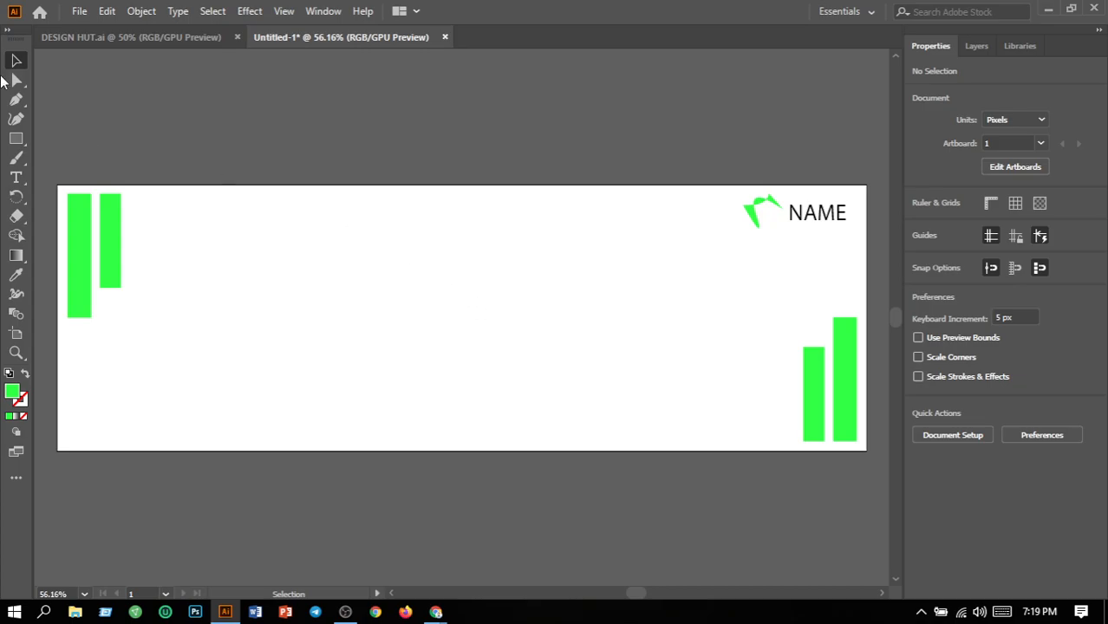
Step: Add an 11 pt text line below the logo reading "Adress - " followed by a placeholder street address and dots
left_click(18, 178)
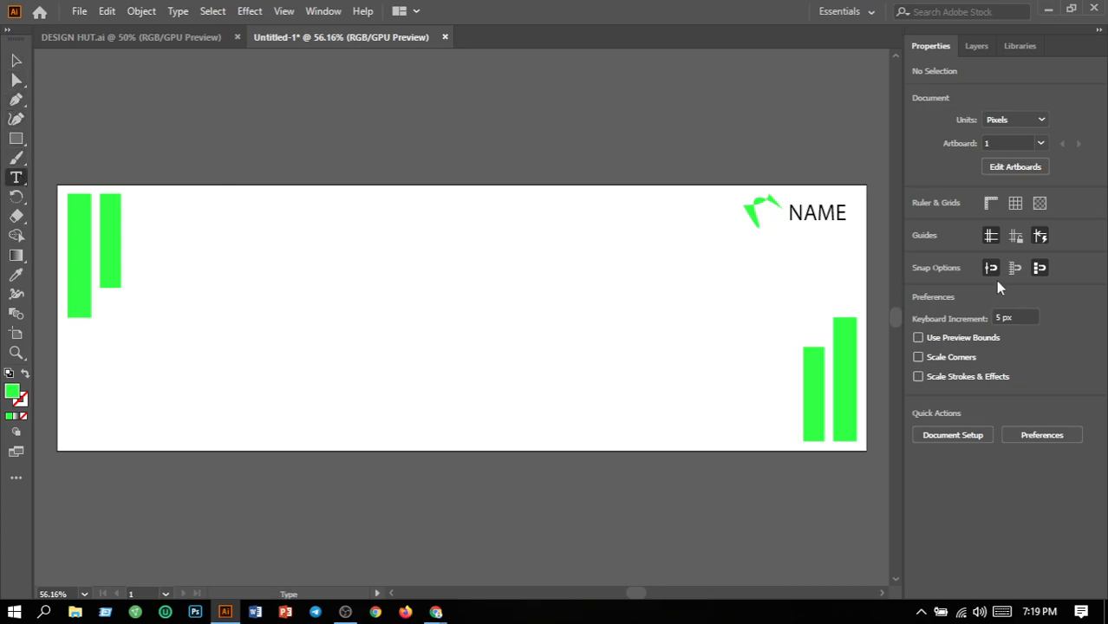
left_click(743, 241)
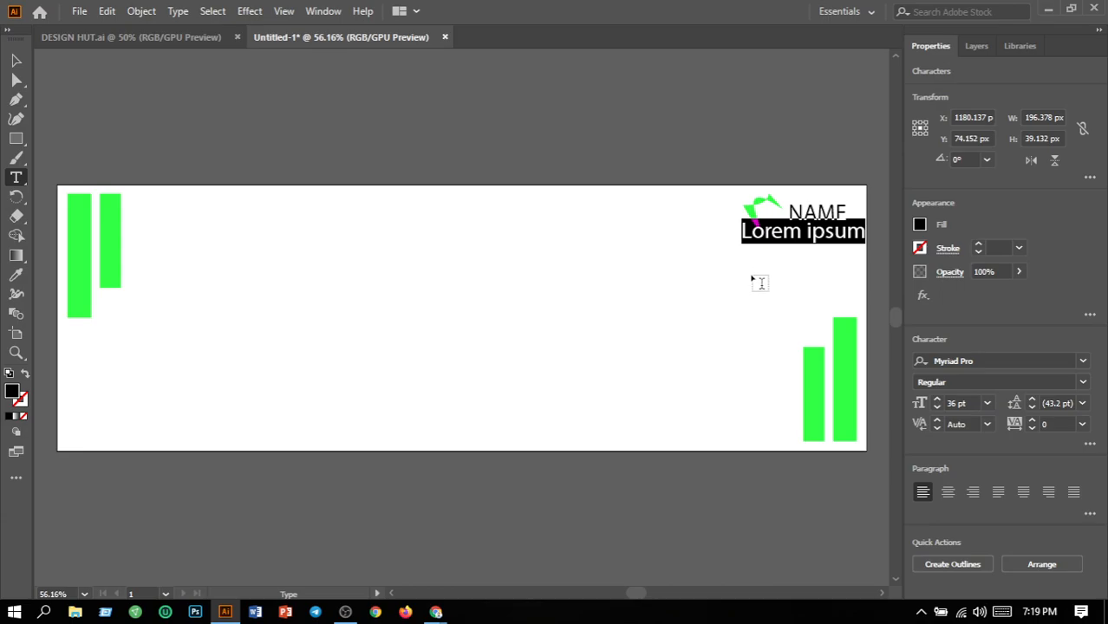
key("BackSpace")
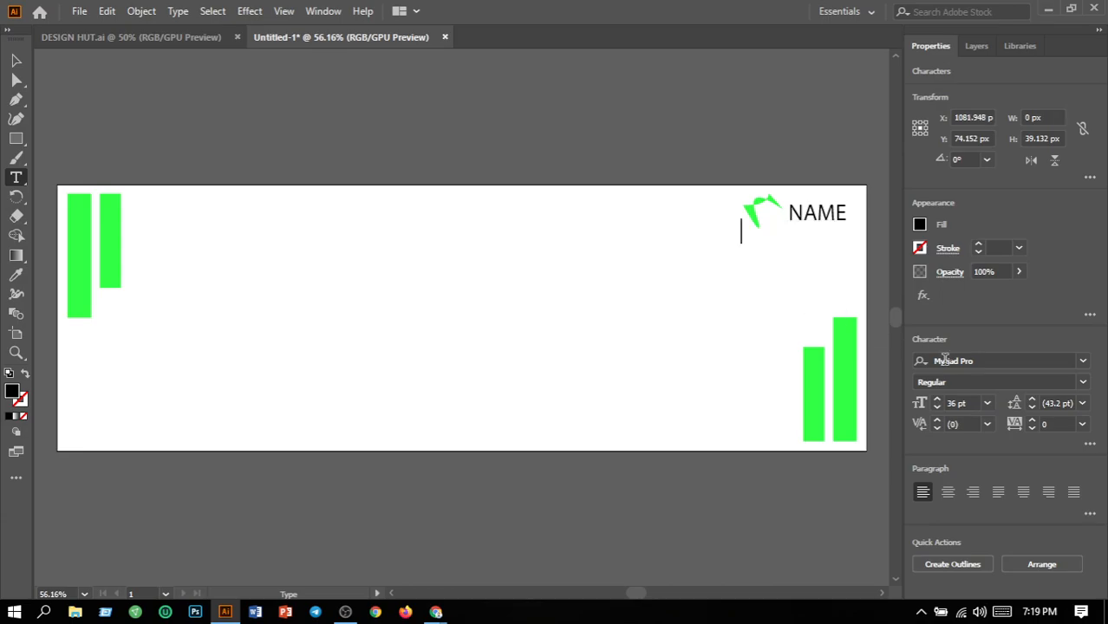
left_click(988, 404)
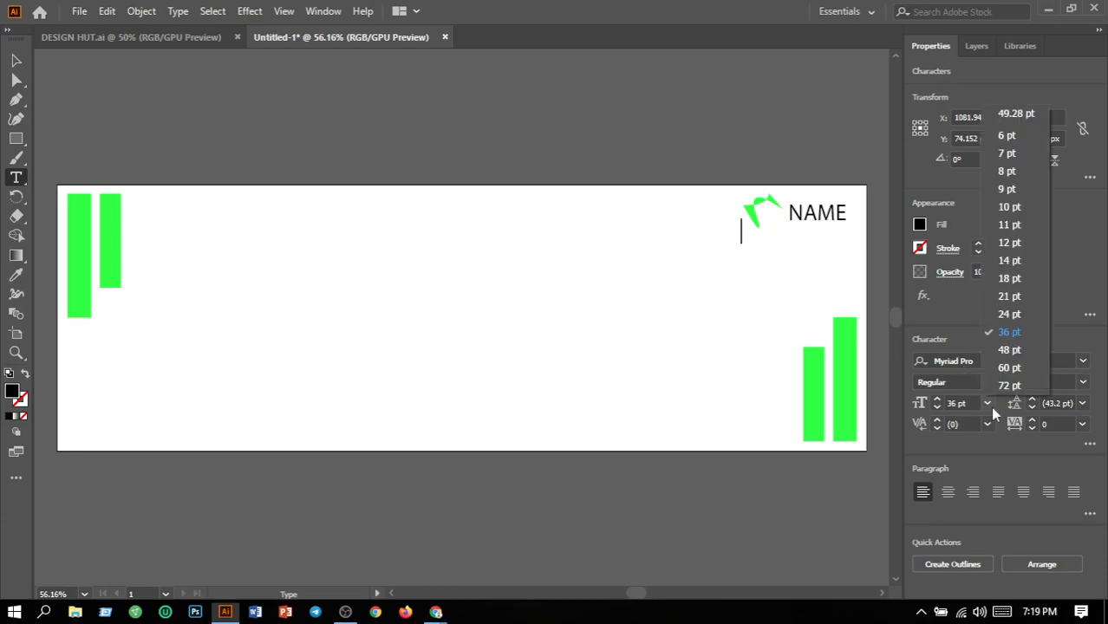
left_click(1005, 225)
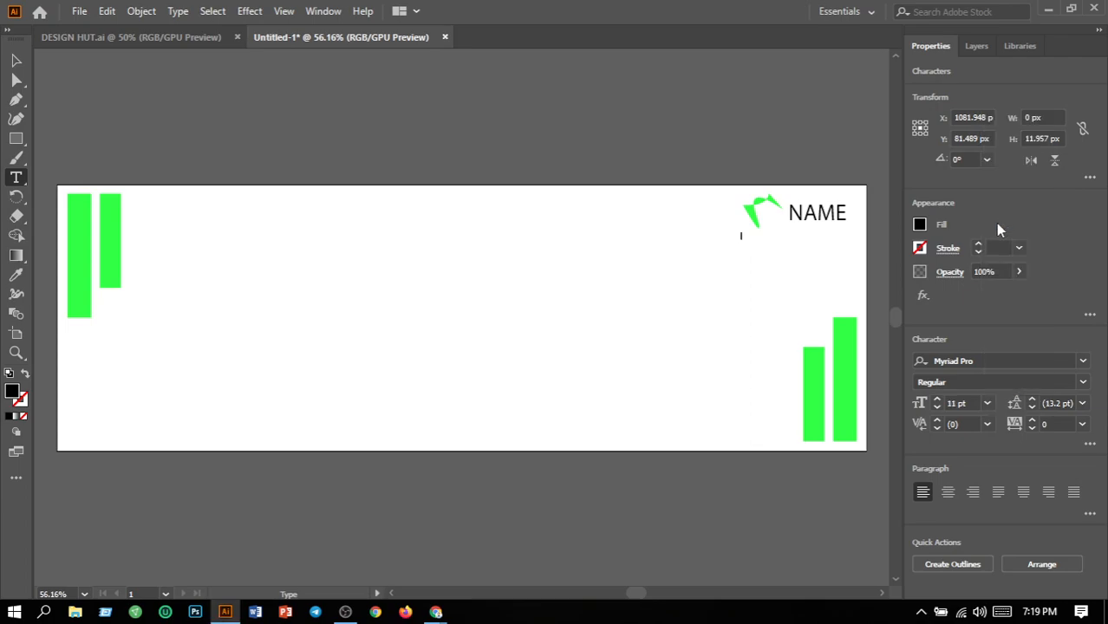
type("Ac")
type("ress C")
key("BackSpace")
type("- ")
type("75")
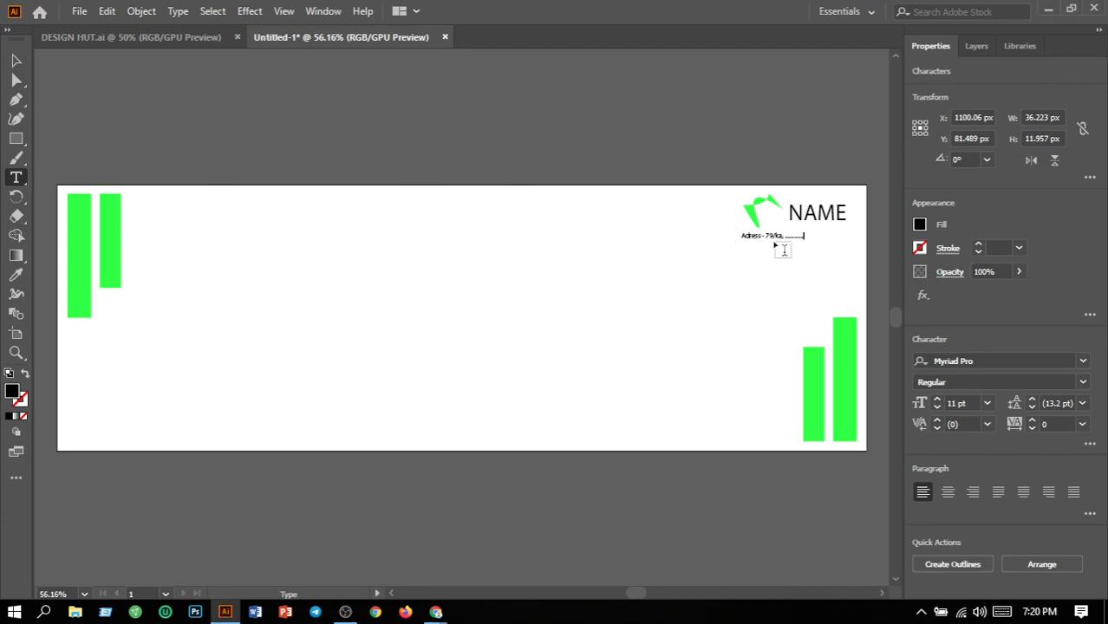
Step: Set the whole address line's font size to 14 pt
left_click_drag(801, 236, 688, 247)
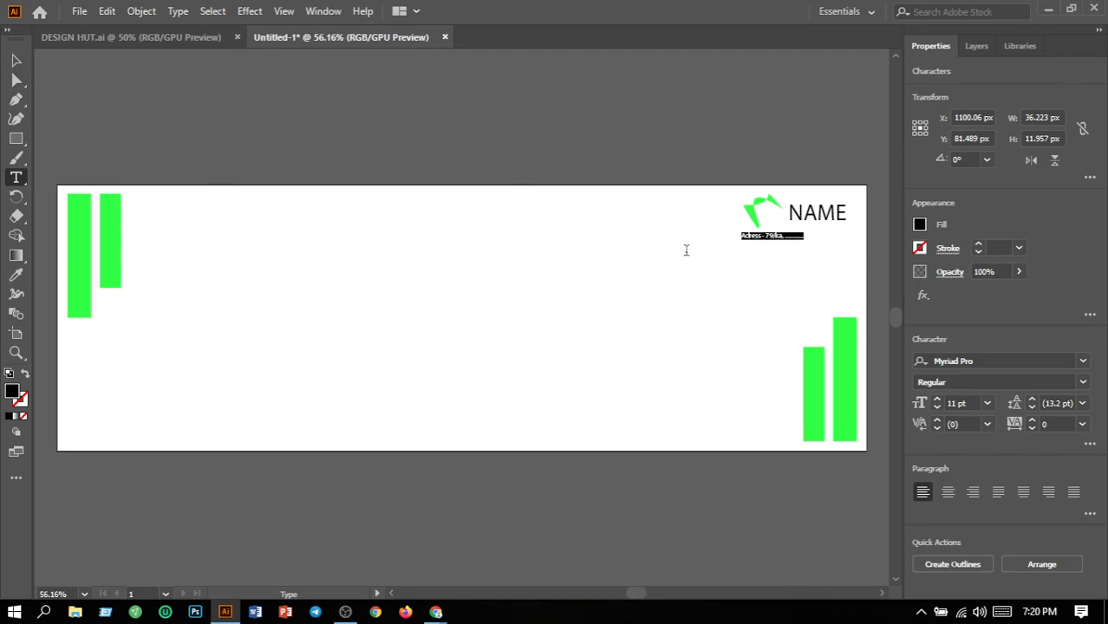
left_click(987, 403)
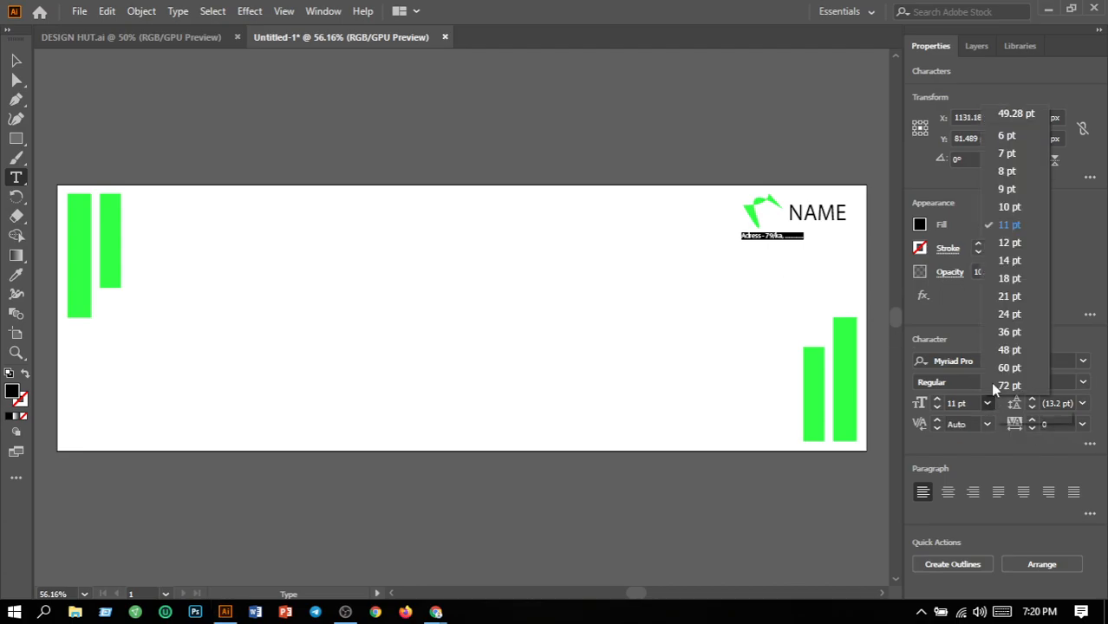
left_click(1006, 262)
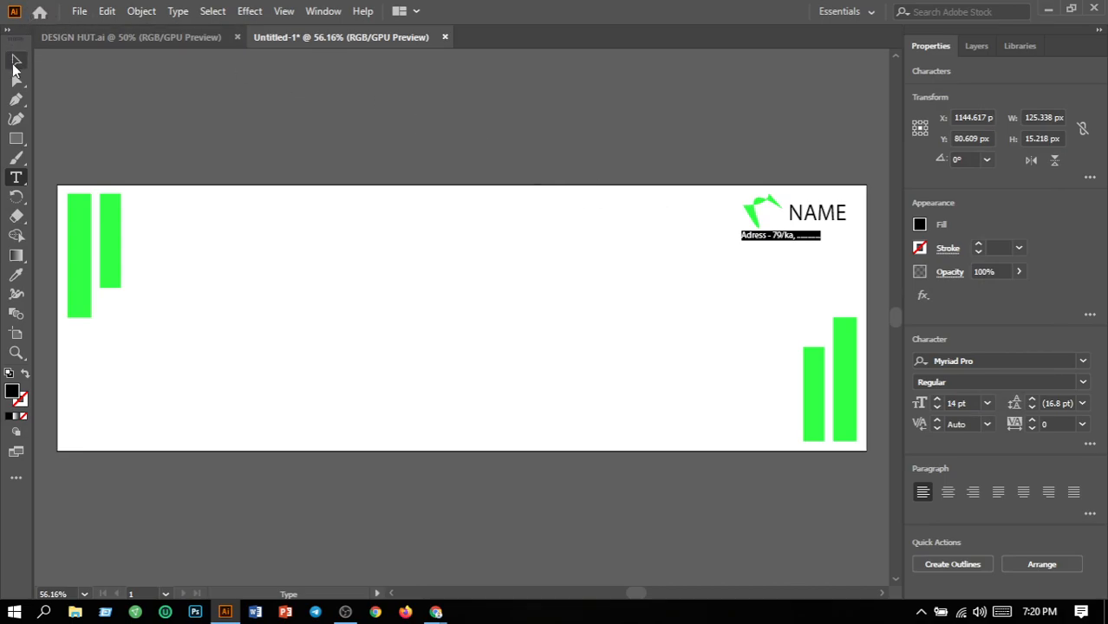
left_click(15, 65)
left_click(568, 252)
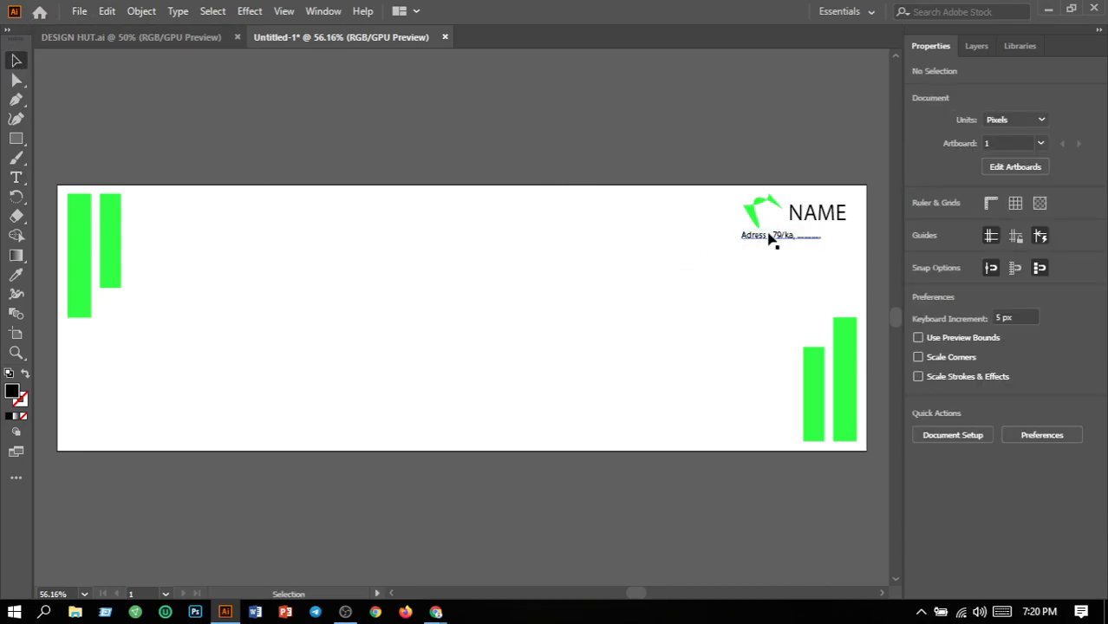
Step: Move the address line right so it sits beneath NAME, nudging it back left by 10 px
left_click_drag(780, 240, 811, 243)
left_click(802, 243)
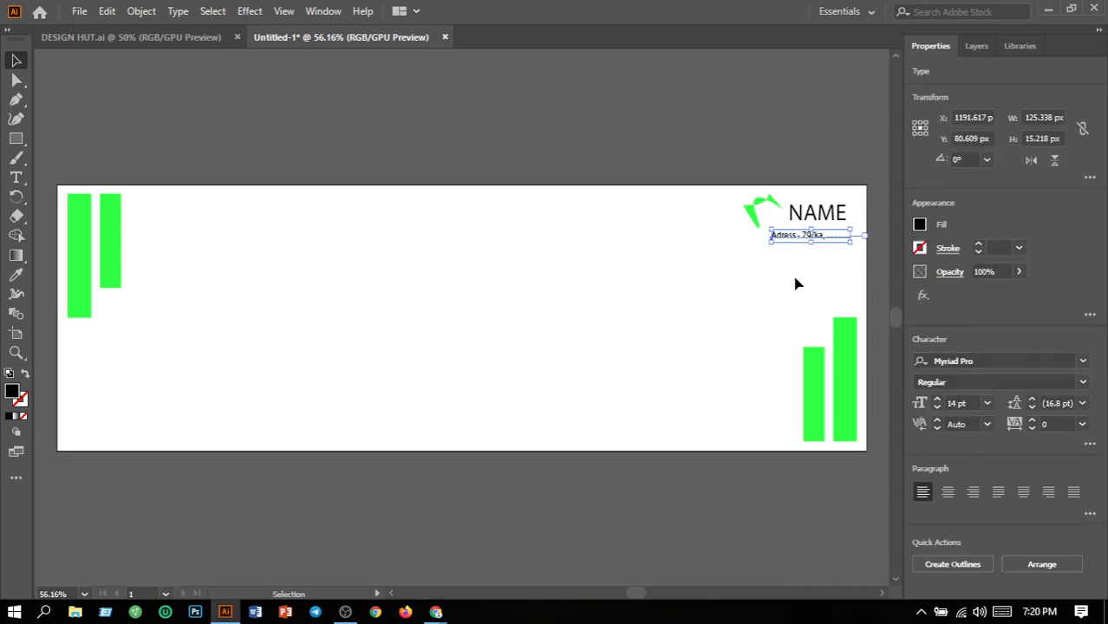
key("Left")
key("Left")
key("Left")
key("Left")
key("Left")
key("Left")
key("Left")
key("Left")
key("Left")
key("Left")
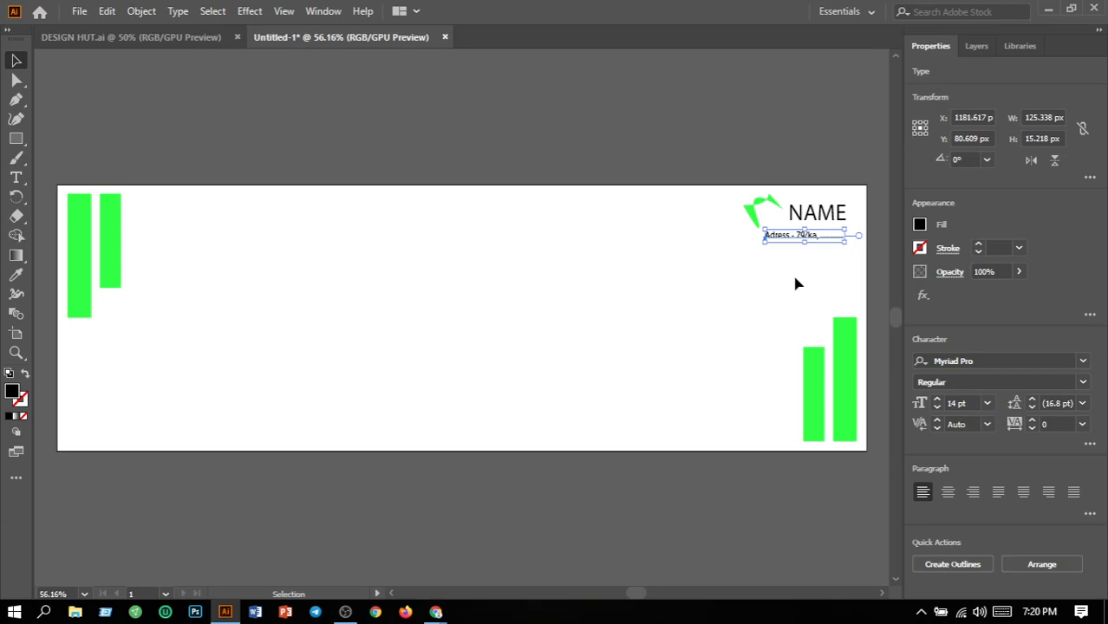
left_click(713, 346)
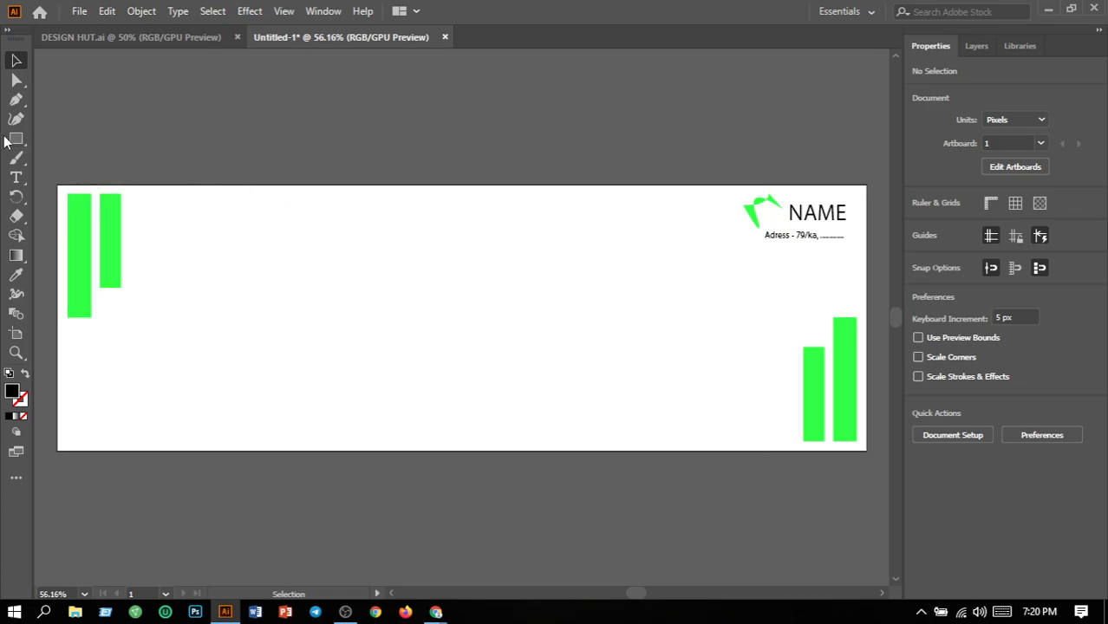
Step: Add a 14 pt line under the address reading "Contract- " followed by a placeholder phone number and dots
left_click(16, 178)
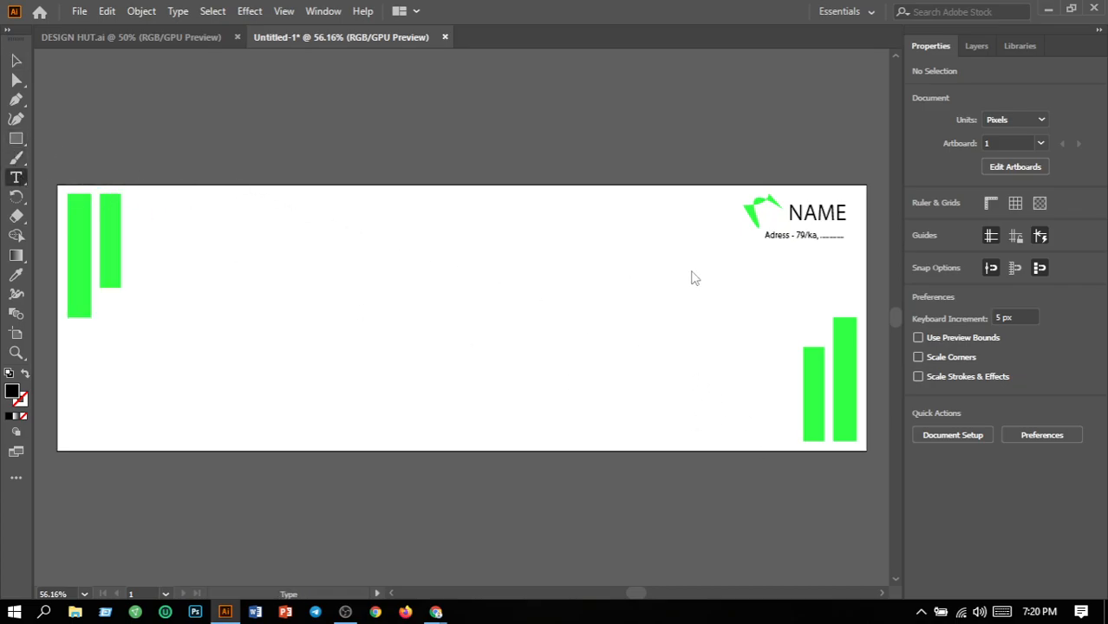
left_click(768, 253)
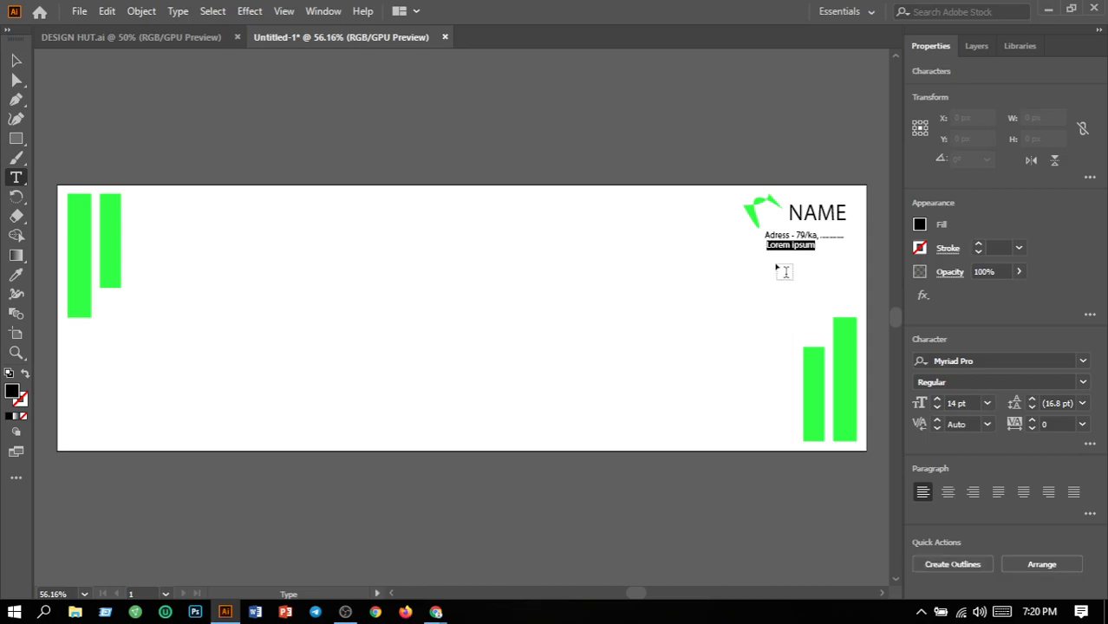
type("Co")
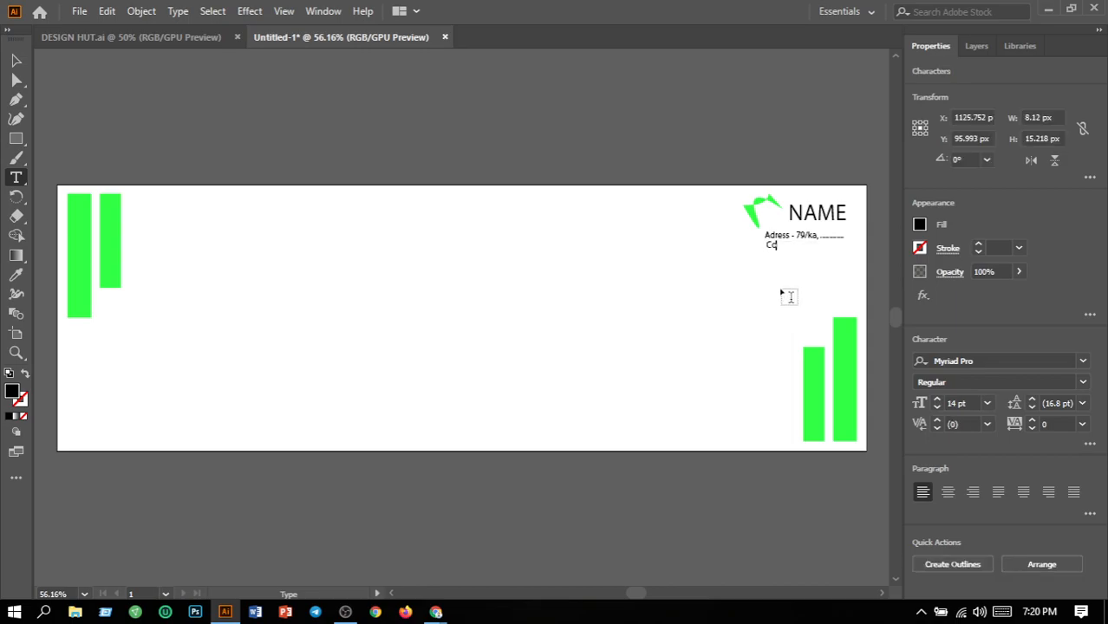
type("ntrac")
type("t- 01786- .........")
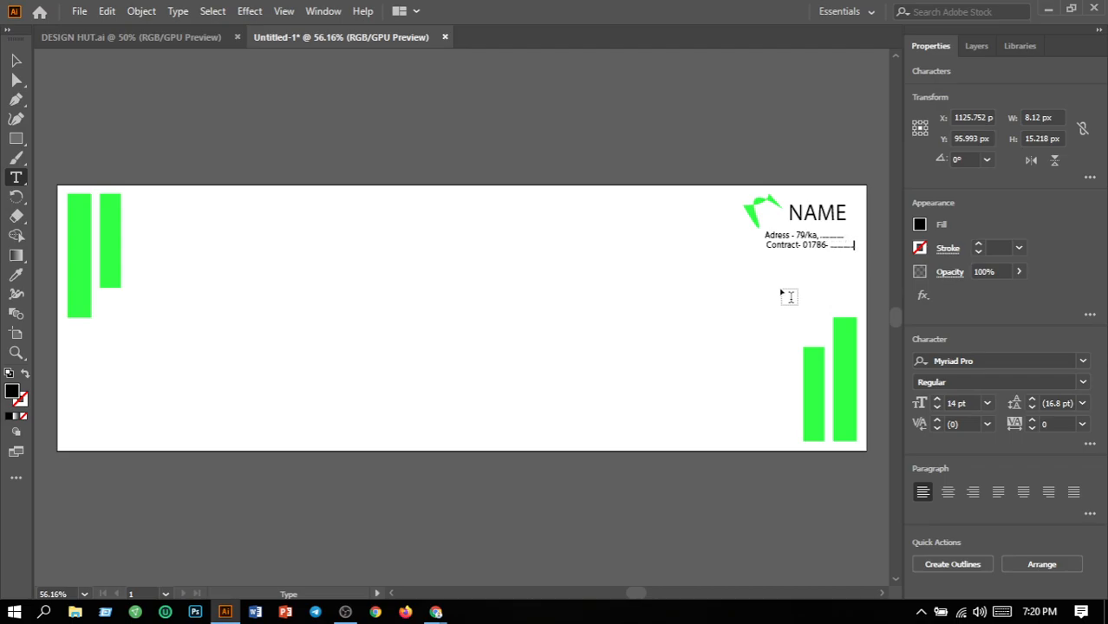
Step: Move the contact and address lines slightly left so that their left edges line up
left_click(17, 61)
left_click(780, 267)
left_click_drag(789, 253, 781, 252)
left_click(754, 274)
left_click_drag(776, 239, 772, 240)
left_click(645, 273)
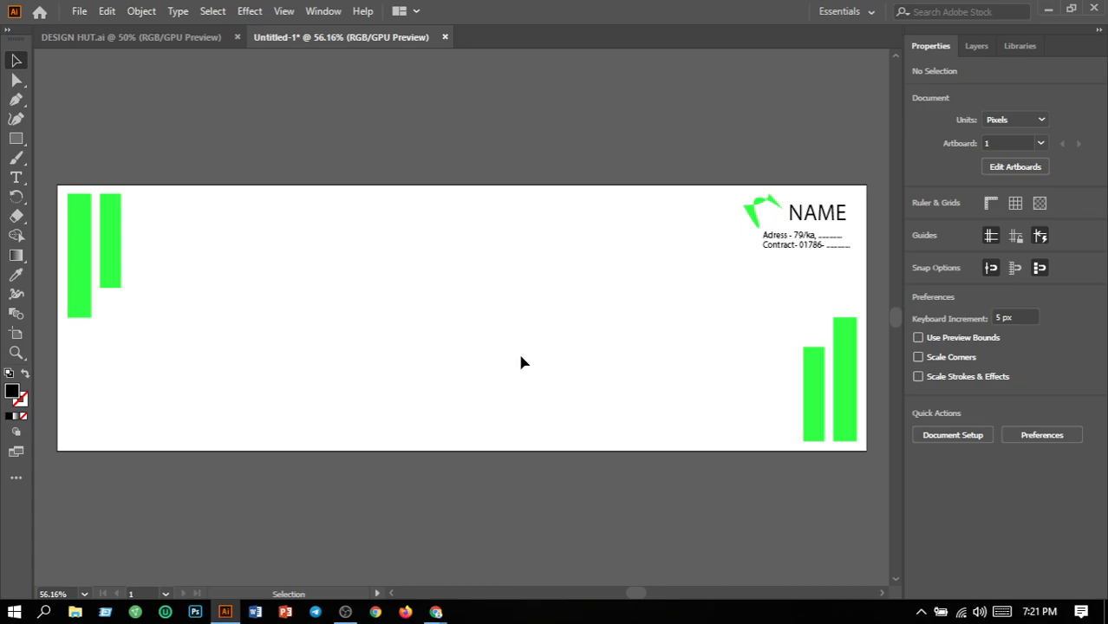
Step: Add the text "Main Goal" in the upper middle of the banner
left_click(17, 180)
left_click_drag(16, 180, 55, 181)
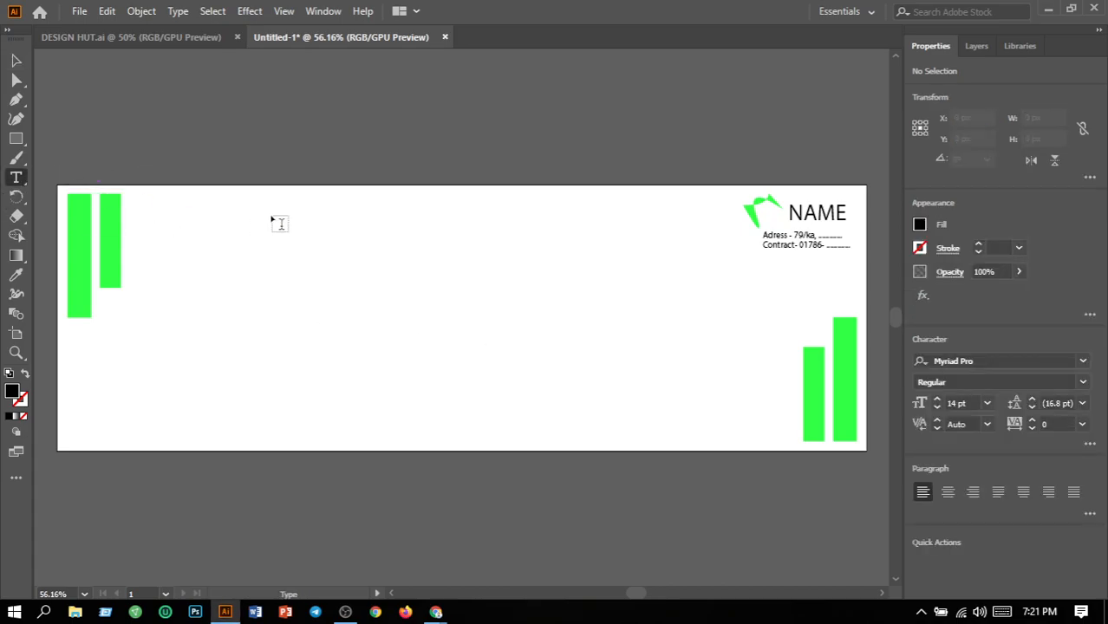
left_click(413, 239)
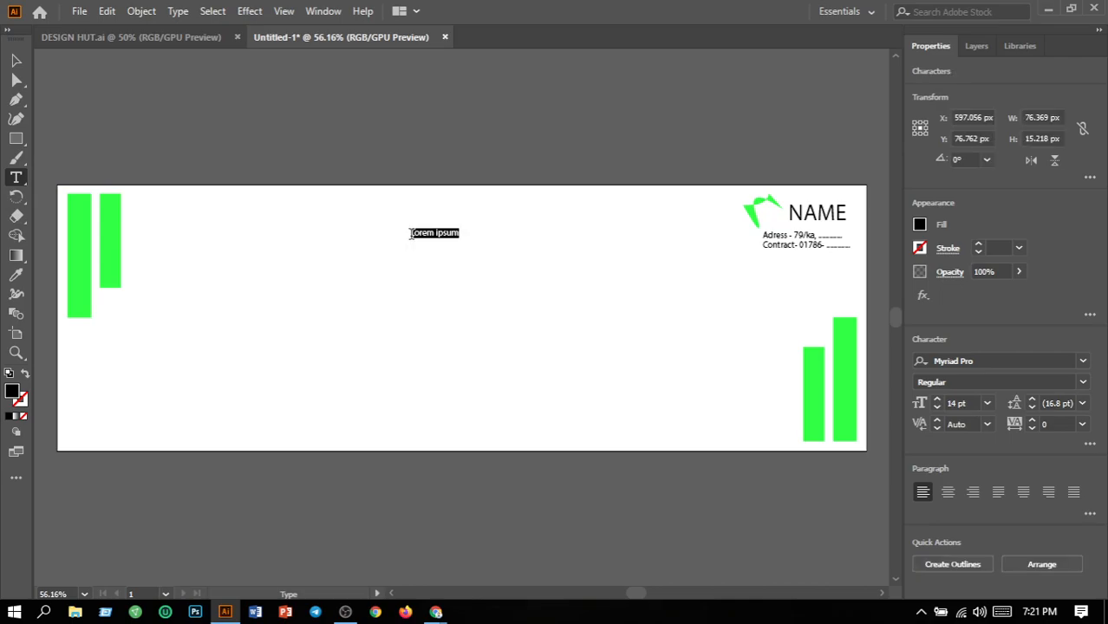
type("Main Goal")
Step: Set the Main Goal text's size to 48 pt and move it slightly down and left
left_click_drag(449, 232, 325, 232)
left_click(987, 404)
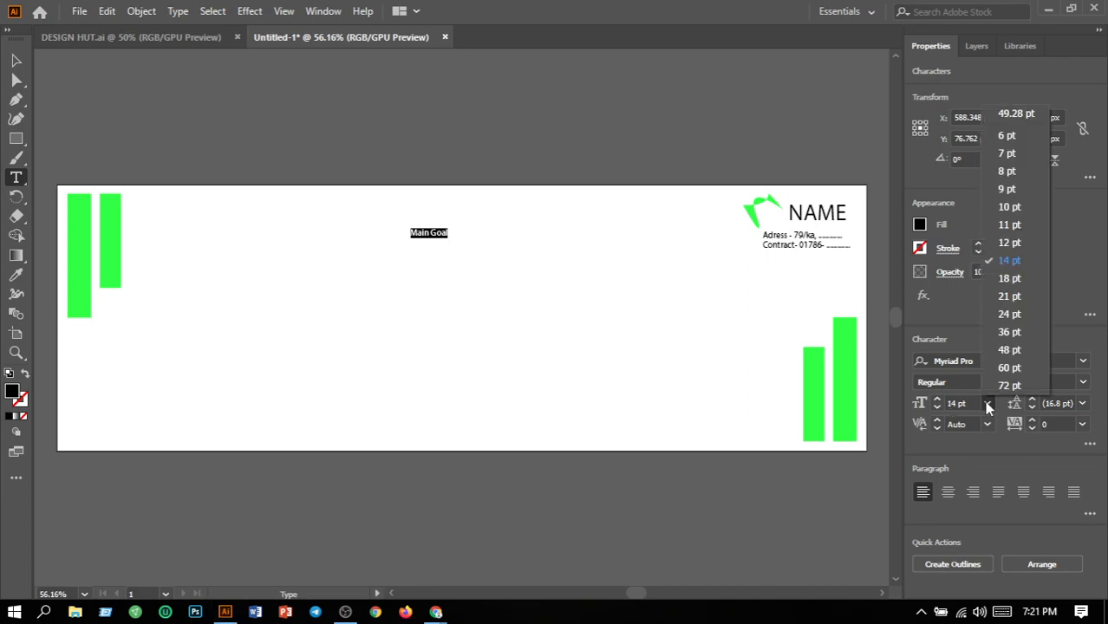
left_click(1006, 350)
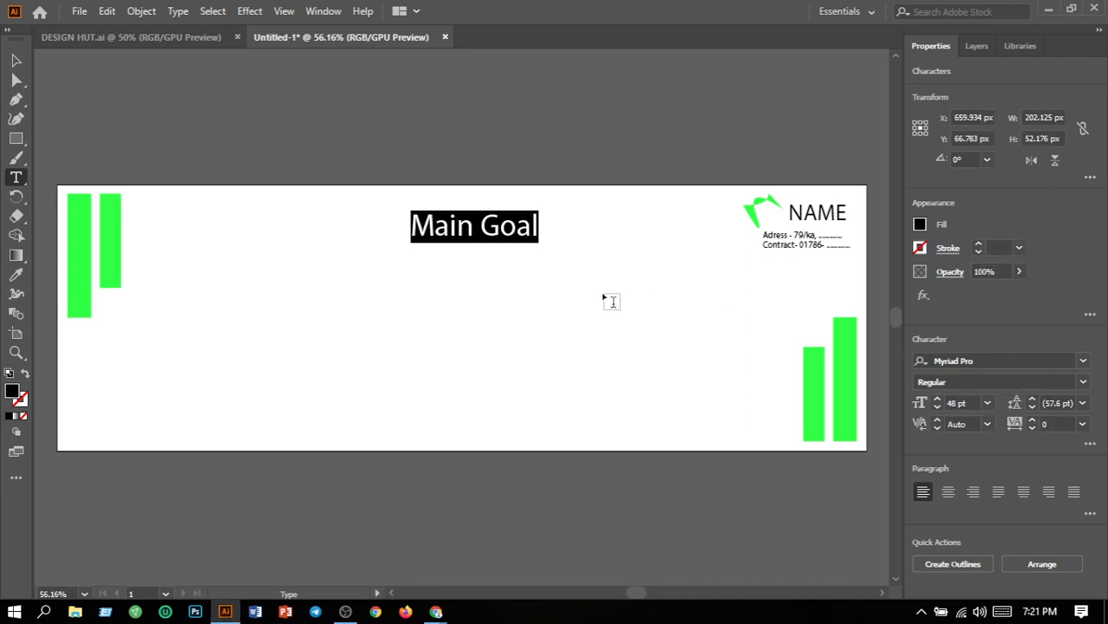
left_click(16, 60)
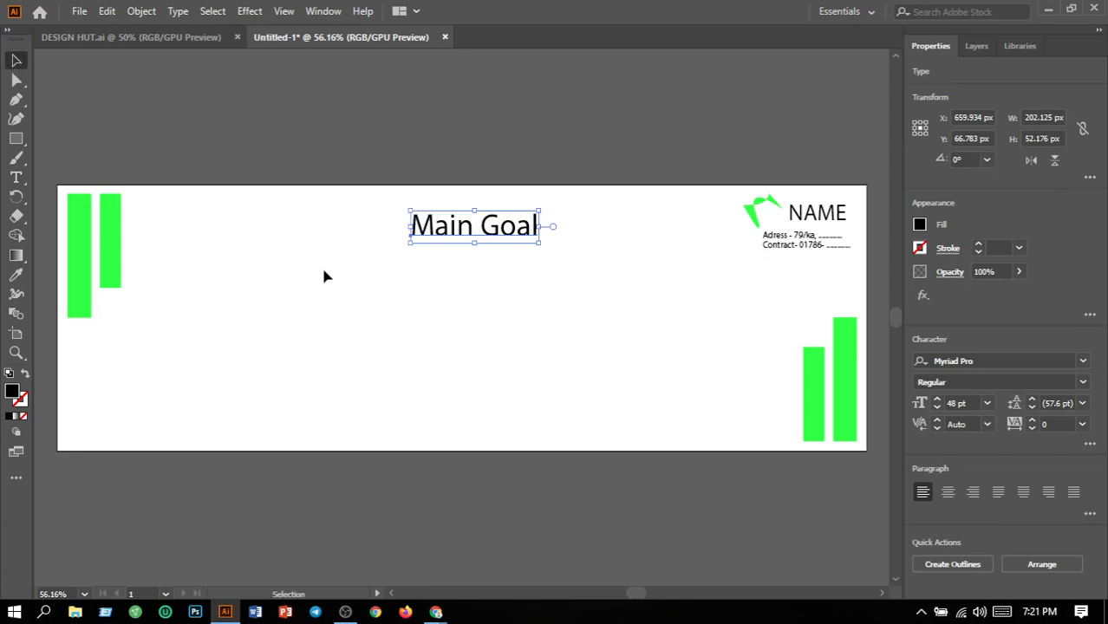
left_click_drag(489, 234, 473, 264)
left_click(498, 359)
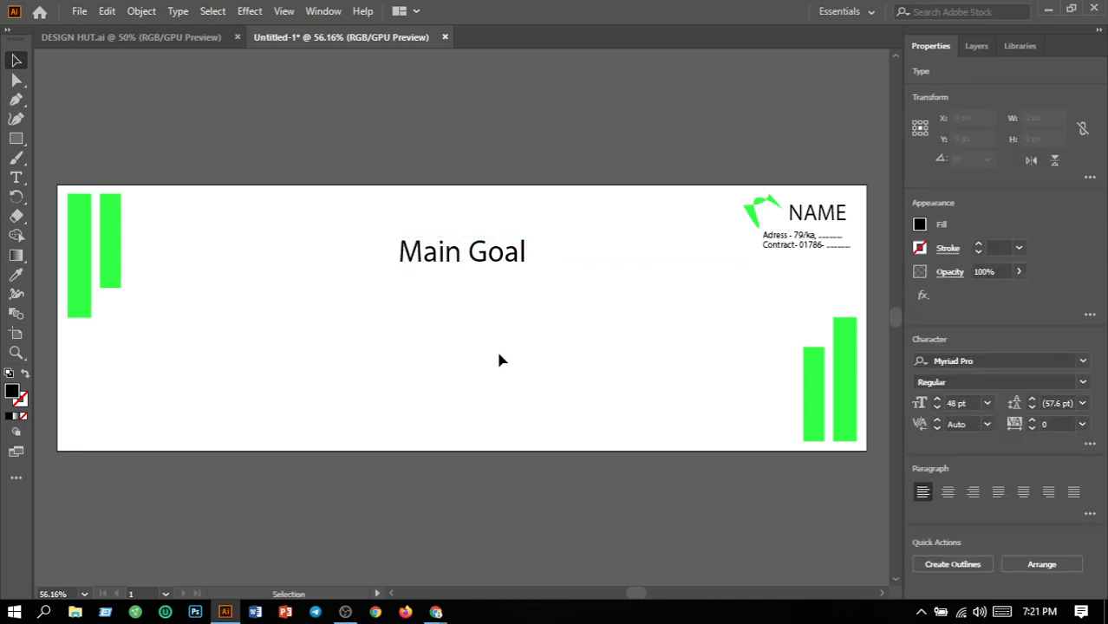
Step: Change the logo shape's fill colour to red FC0303
left_click(758, 211)
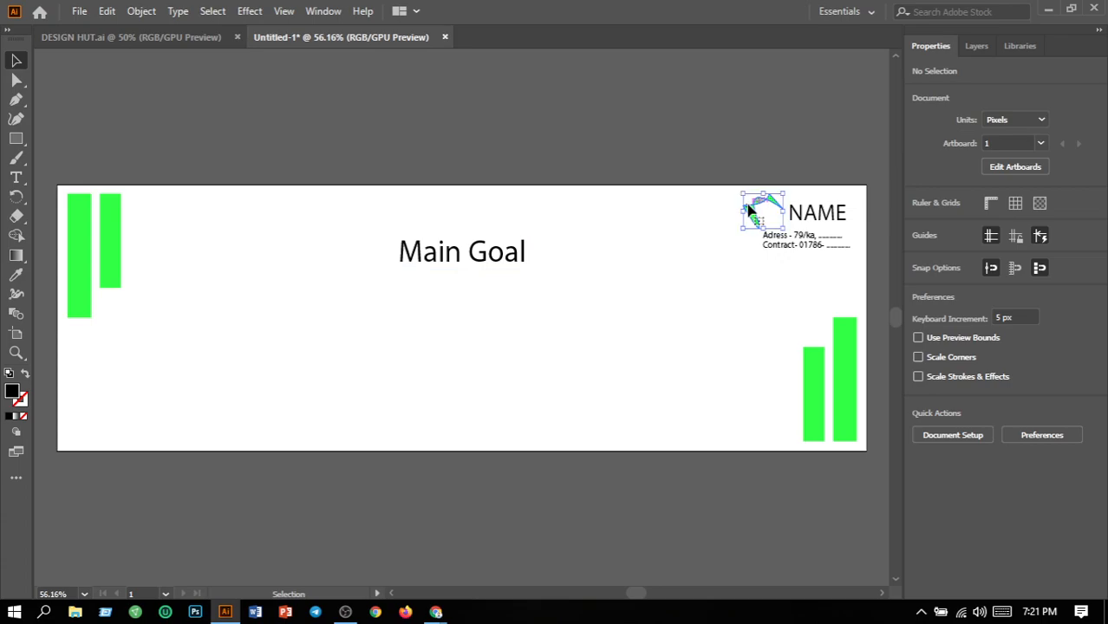
double_click(13, 392)
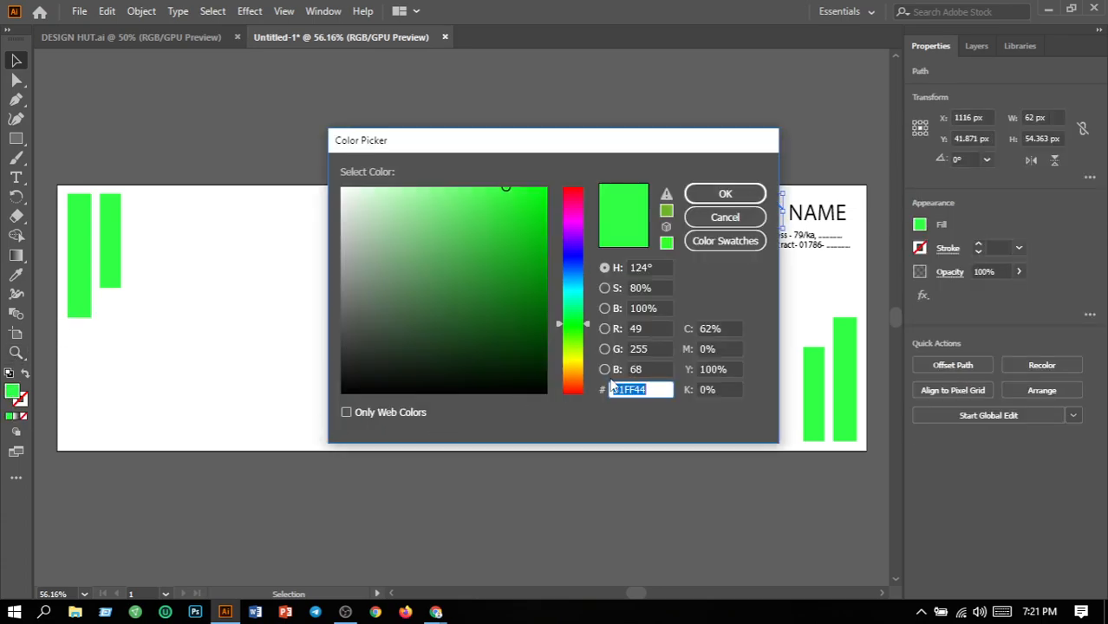
type("FF3333")
left_click(543, 188)
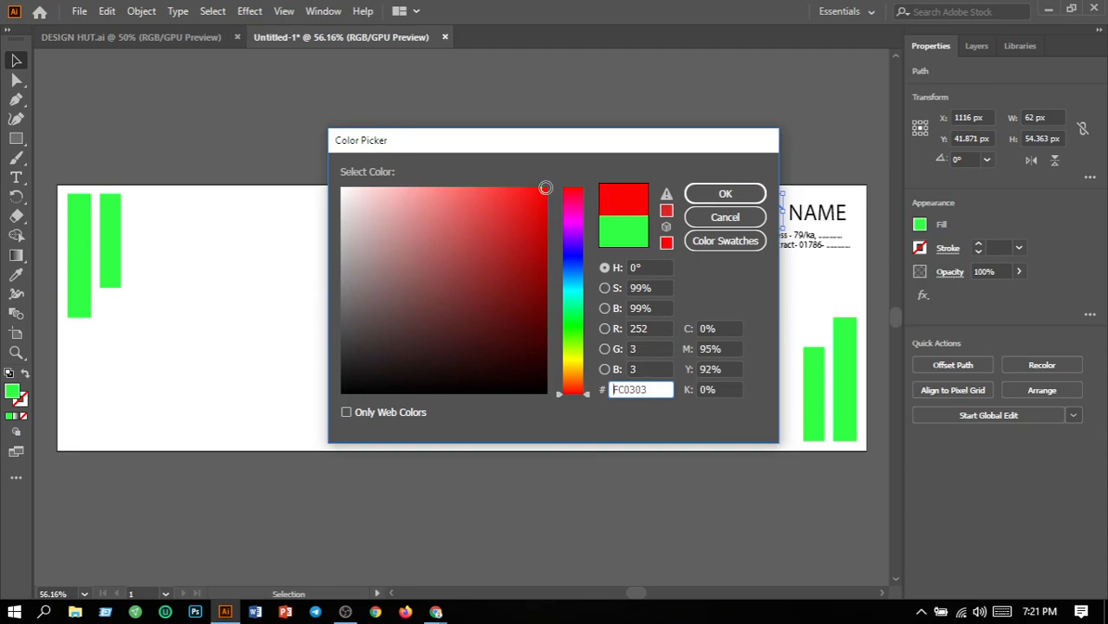
left_click(751, 194)
left_click(704, 267)
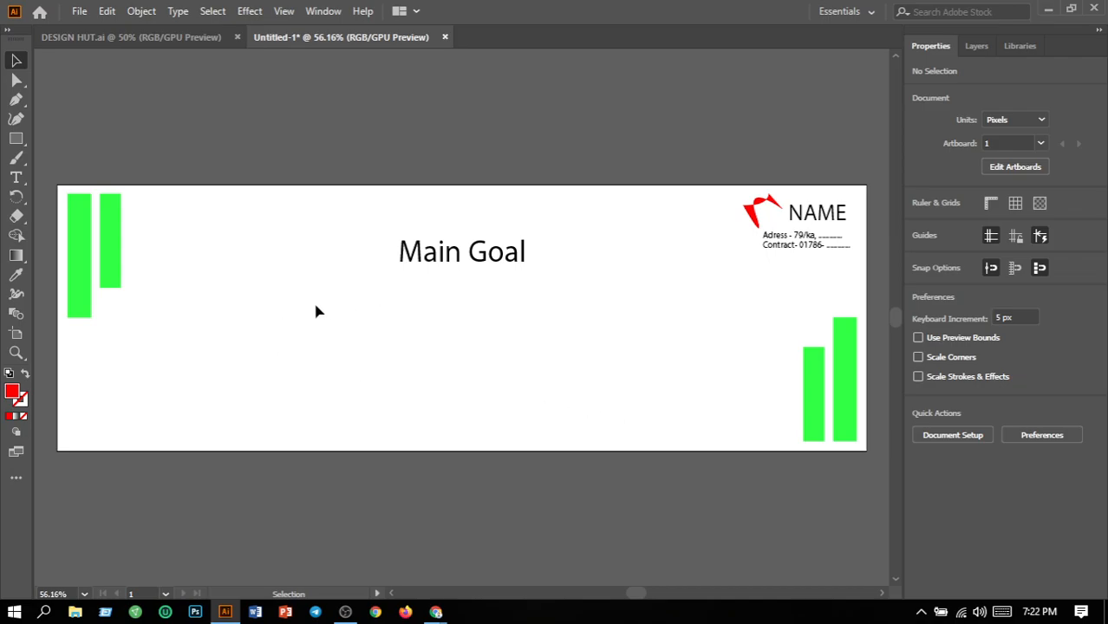
Step: Draw a 14 pt placeholder text box about 932 x 219 px below the Main Goal heading and right-align its paragraphs
left_click(13, 179)
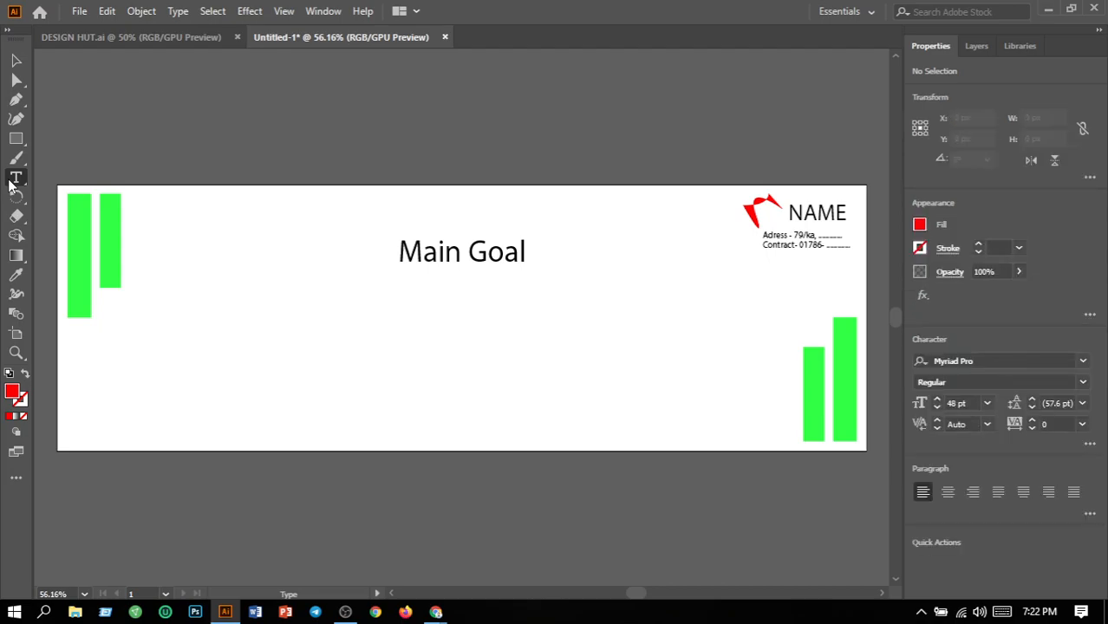
left_click(66, 181)
left_click(987, 404)
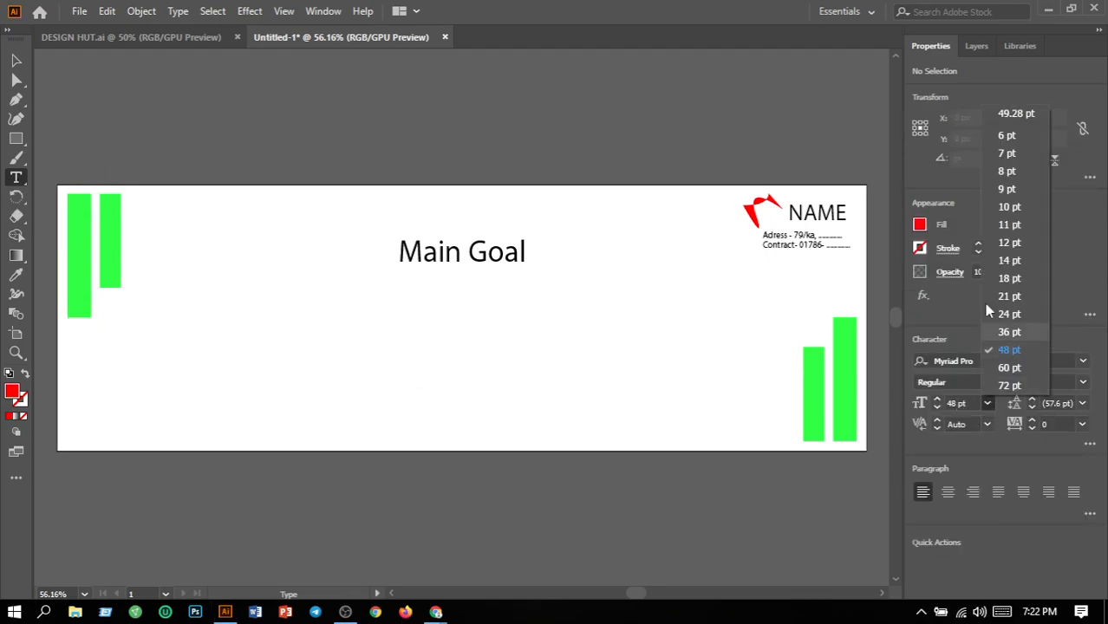
left_click(1008, 261)
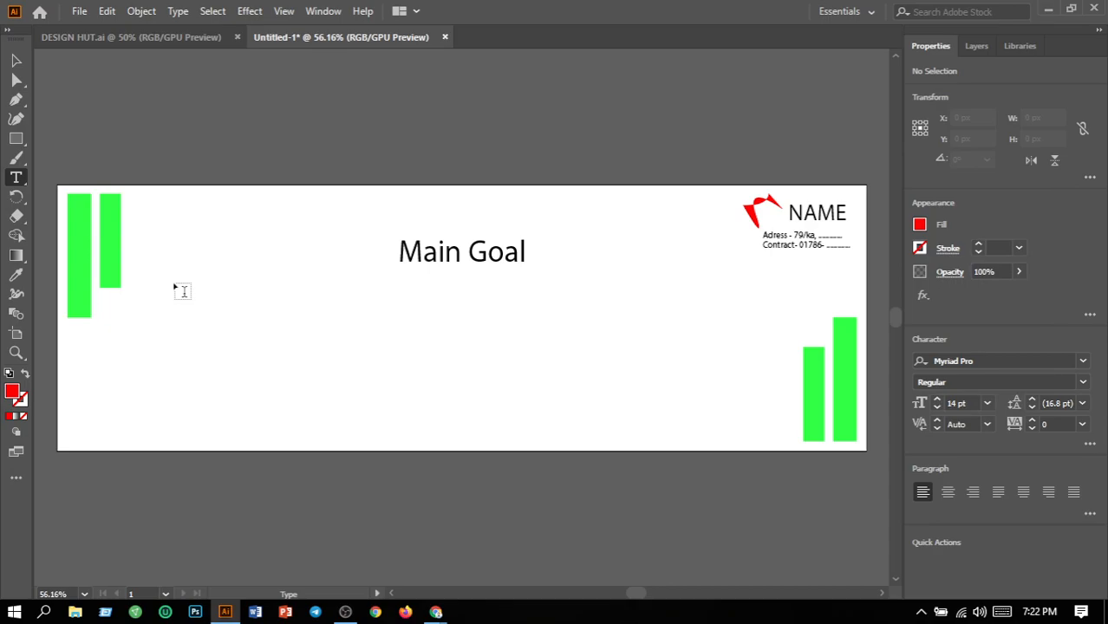
left_click_drag(174, 286, 755, 407)
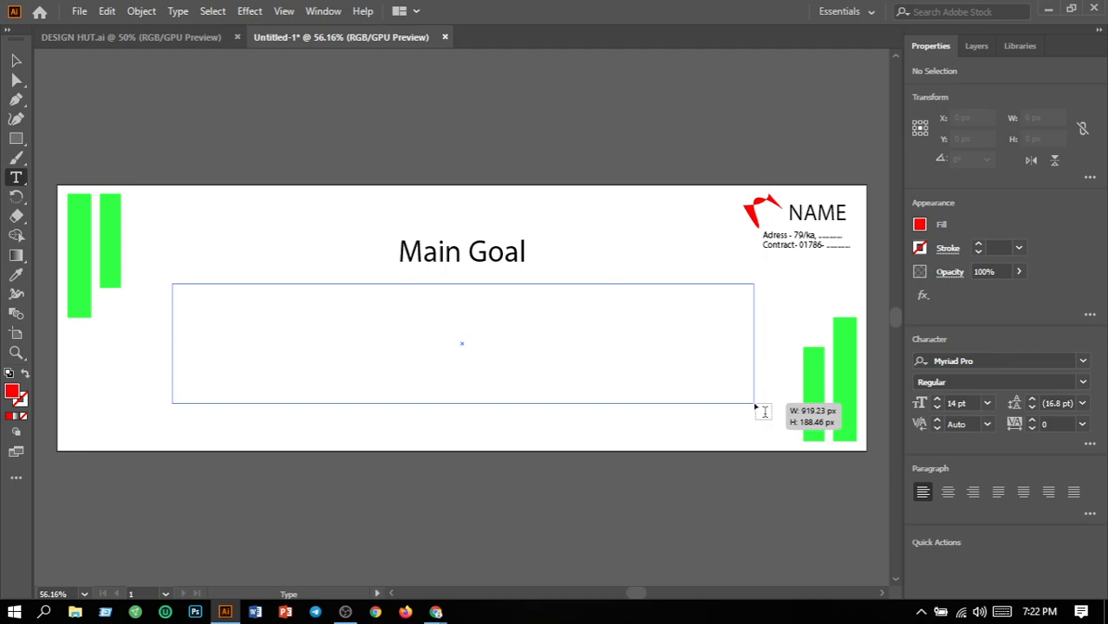
left_click_drag(755, 404, 762, 425)
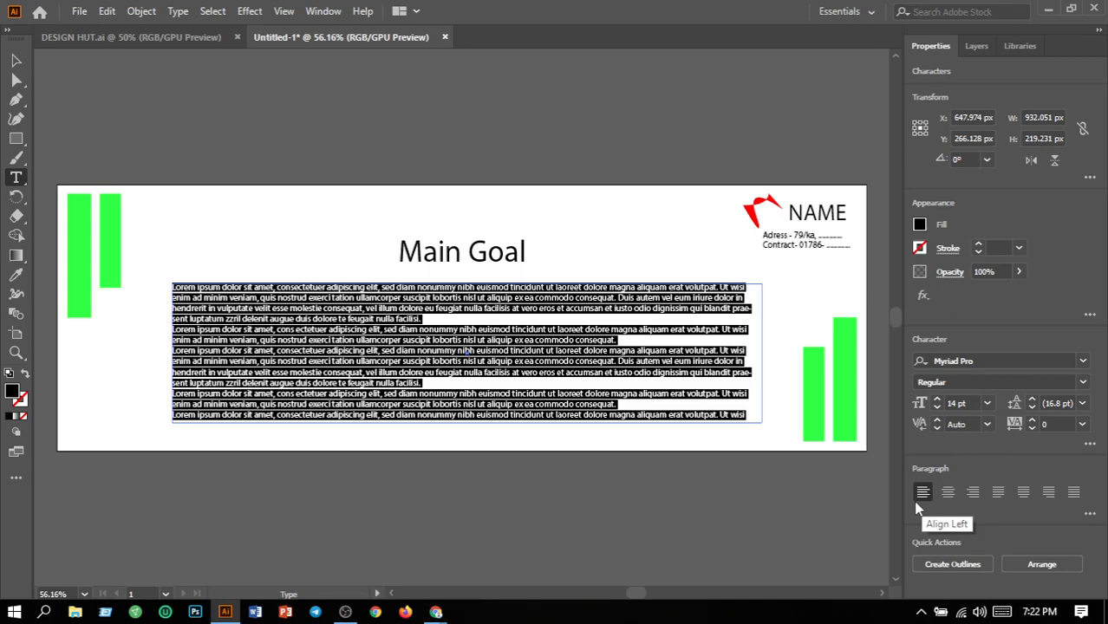
left_click(974, 491)
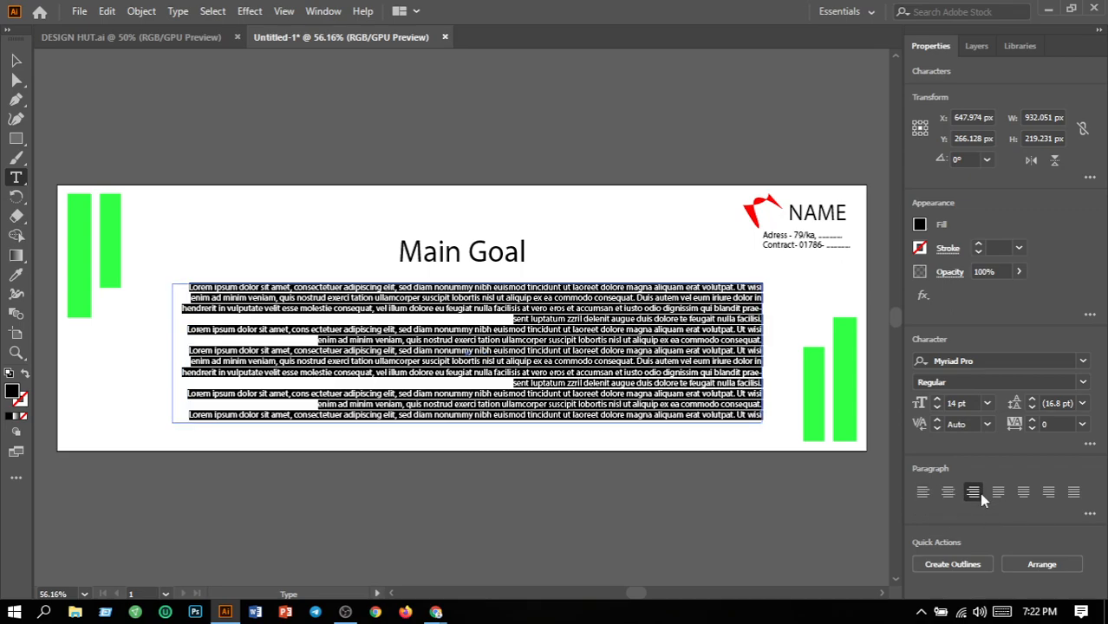
Step: Try left- and centre-justified alignment on the placeholder paragraphs below Main Goal, settle on centre alignment and deselect the text box
left_click(998, 493)
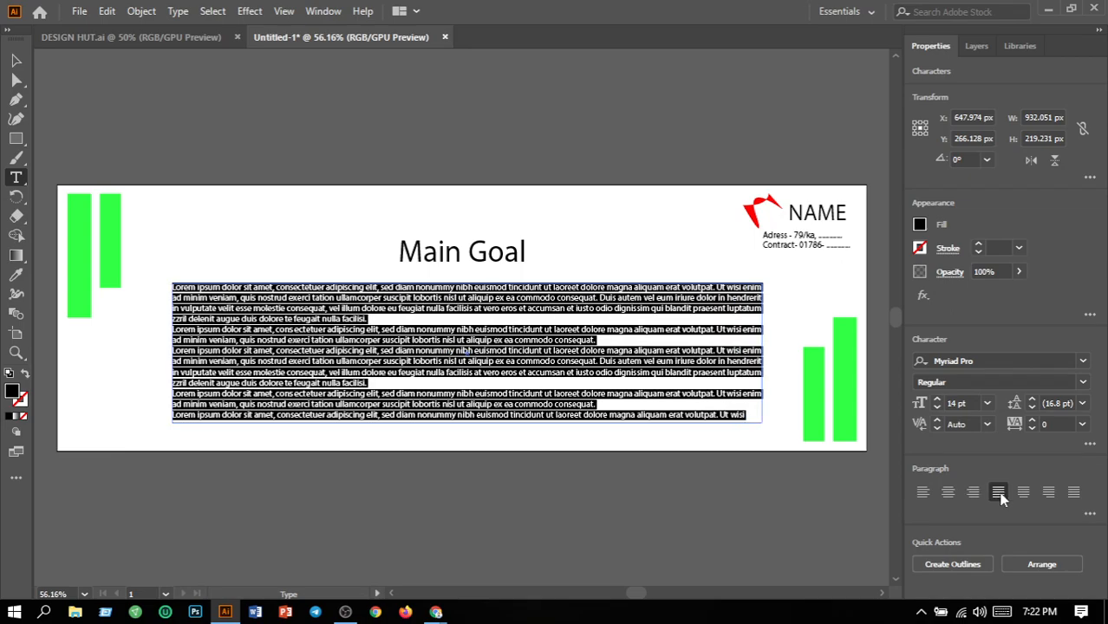
left_click(1023, 492)
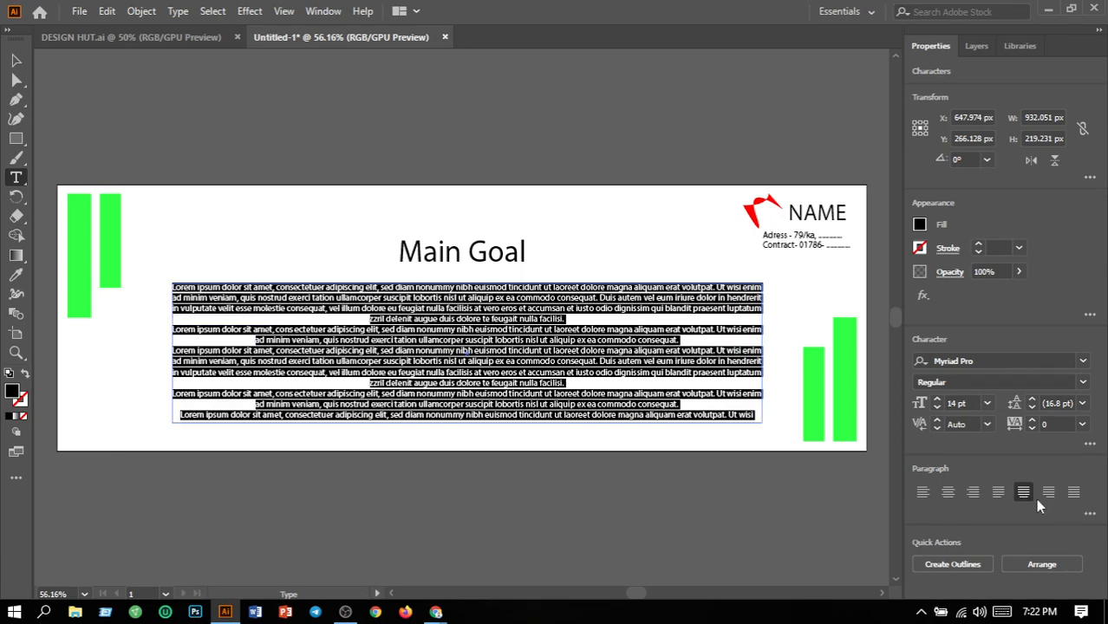
left_click(950, 494)
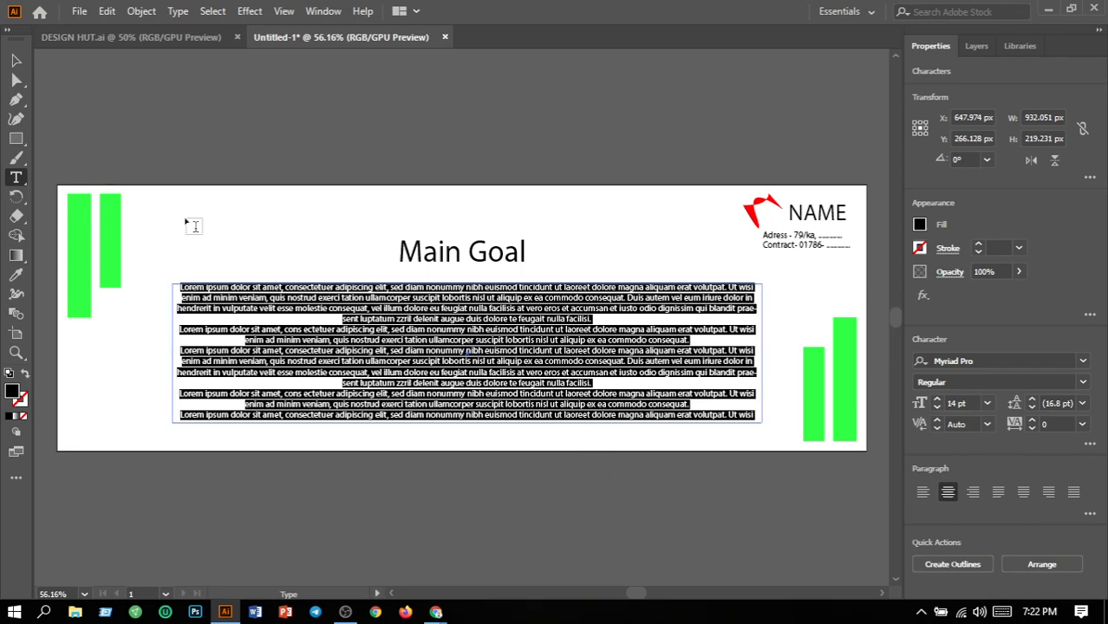
left_click(16, 61)
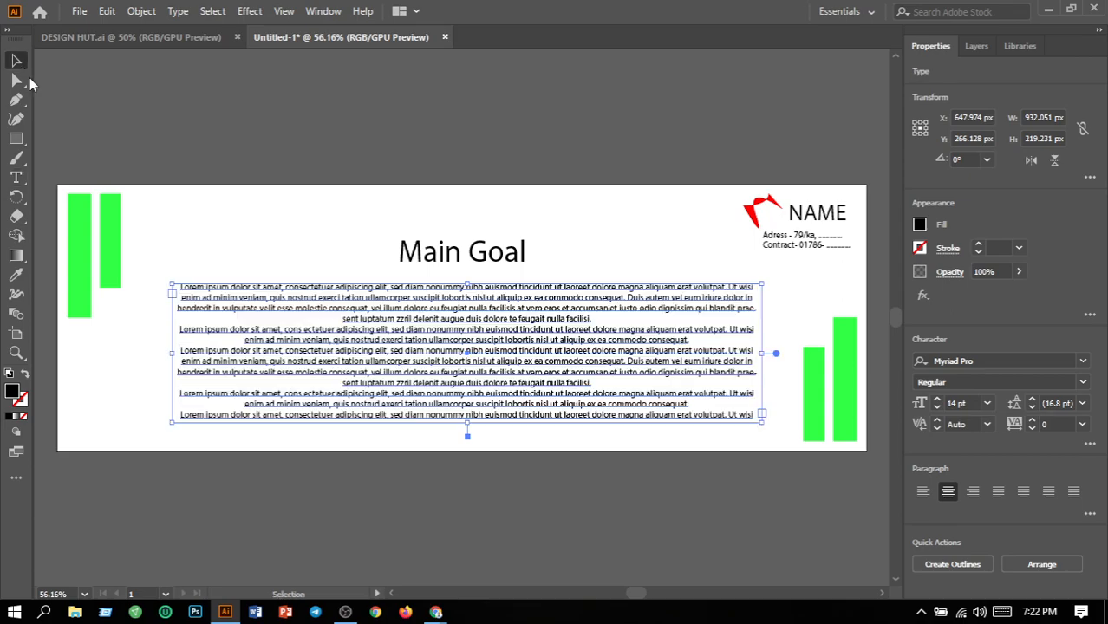
left_click(256, 223)
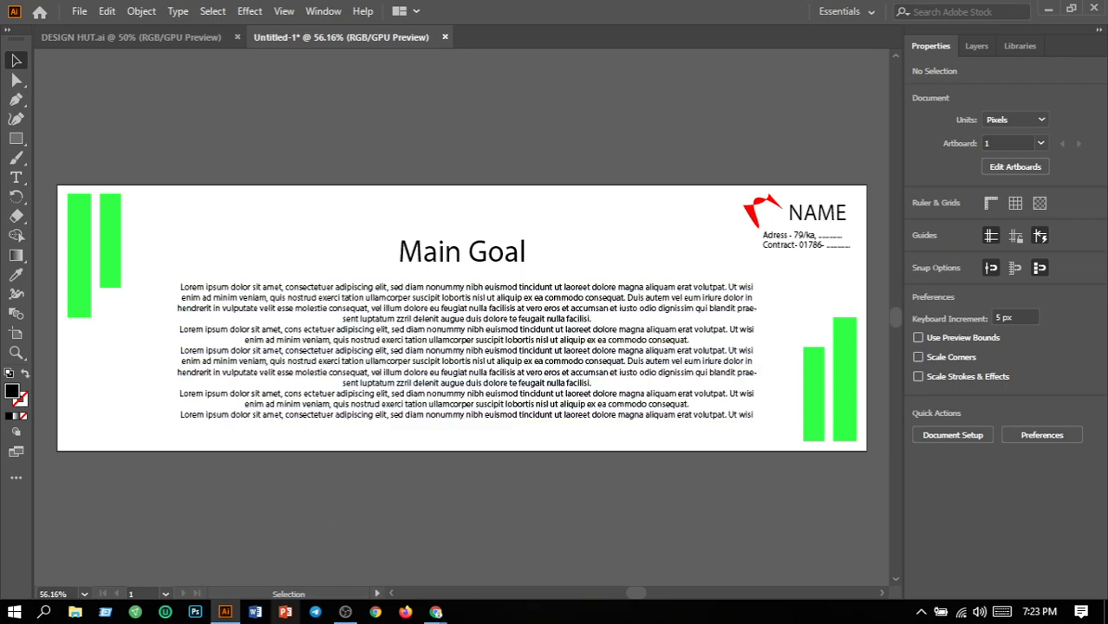
mouse_move(346, 613)
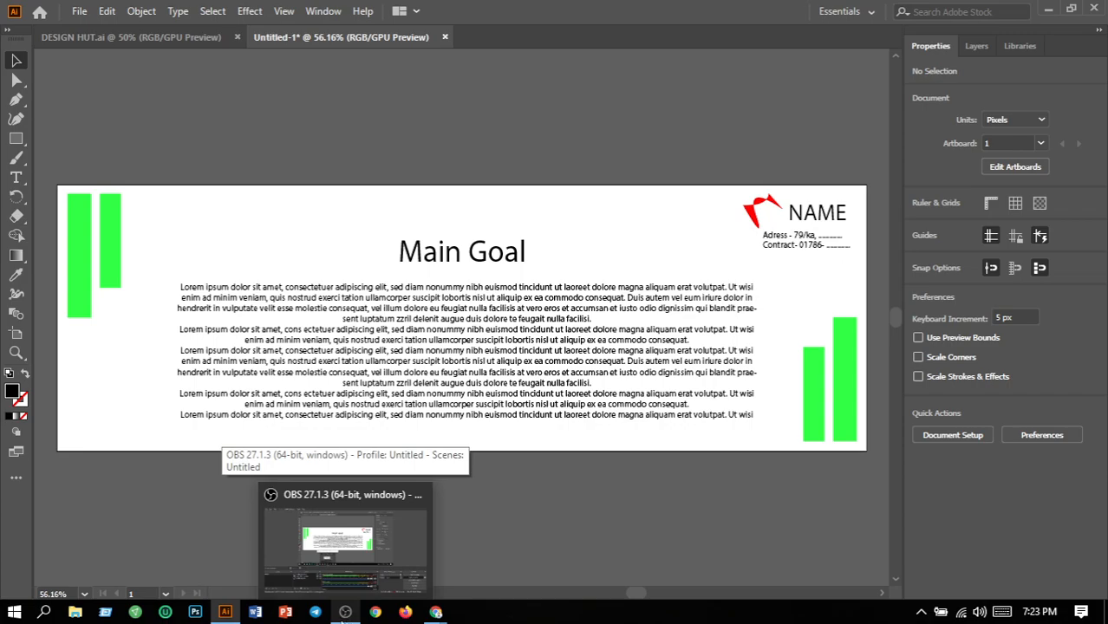
left_click(352, 590)
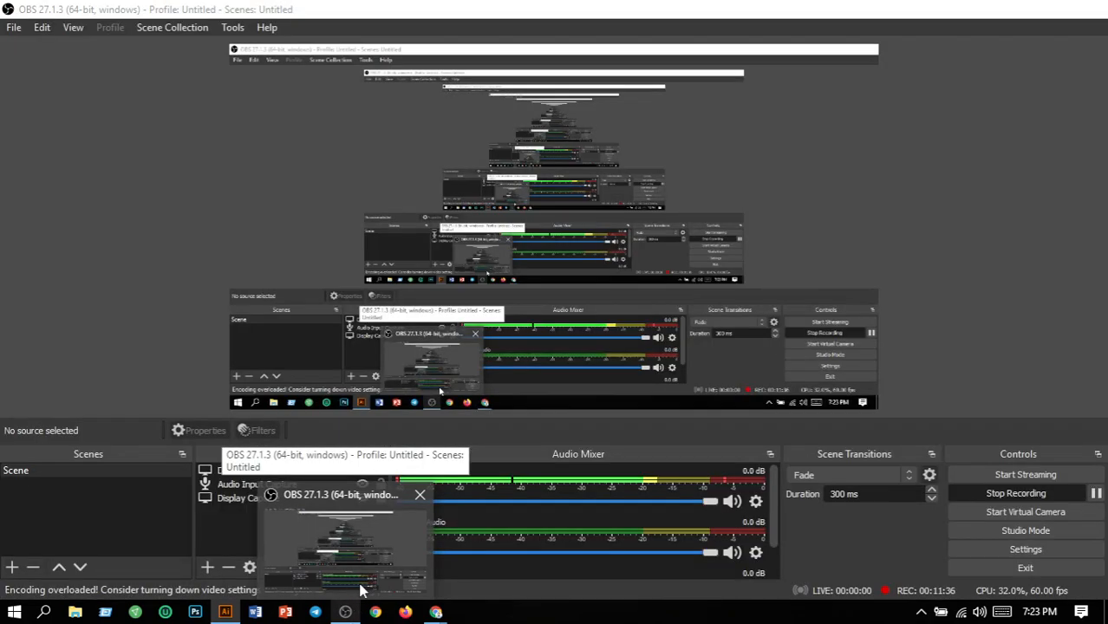
left_click(360, 589)
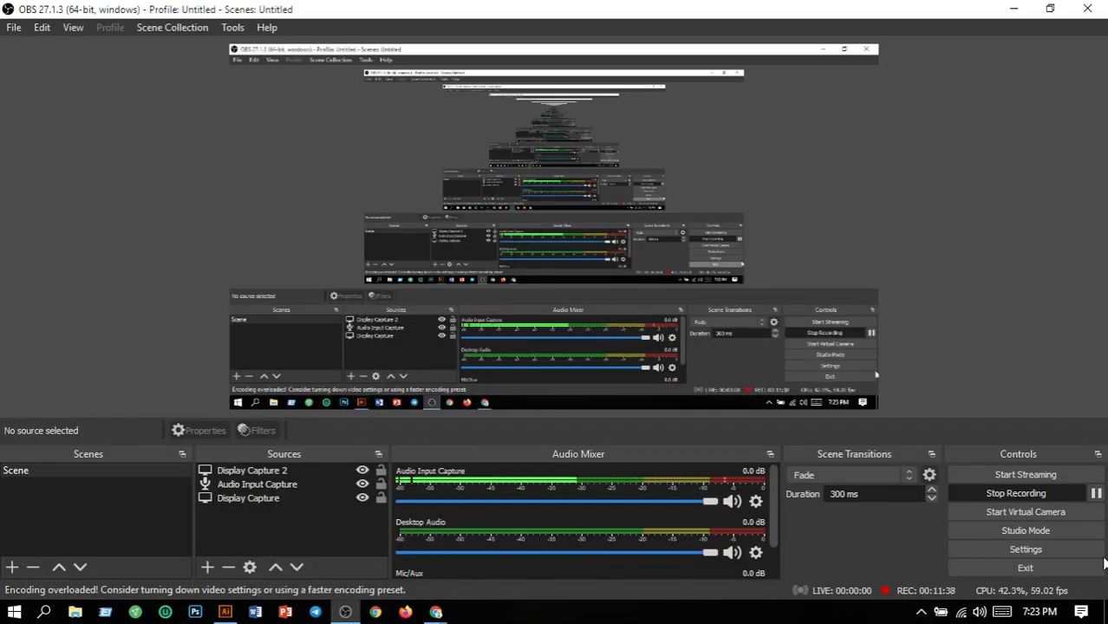